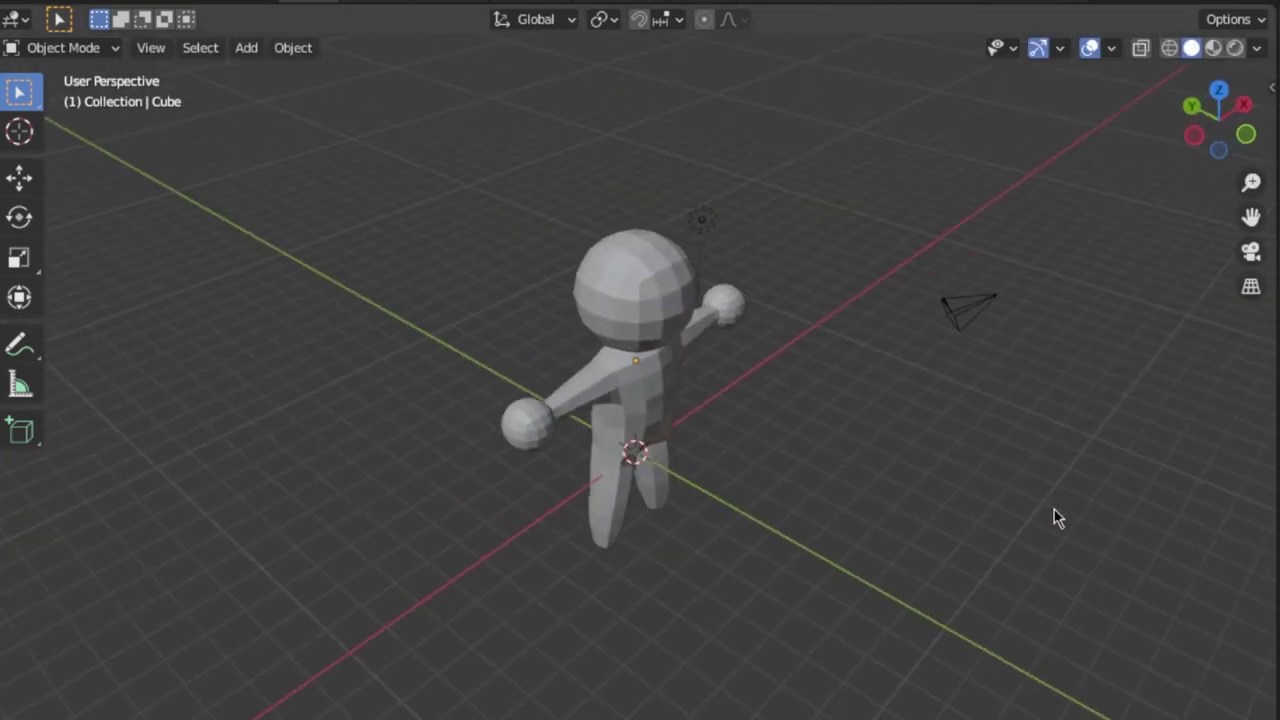
# Orbit the rendered bee-and-boat scene toward the fruit island, with nothing selected for a clean view
pyautogui.moveTo(1054, 514); pyautogui.dragTo(717, 443, button='middle')
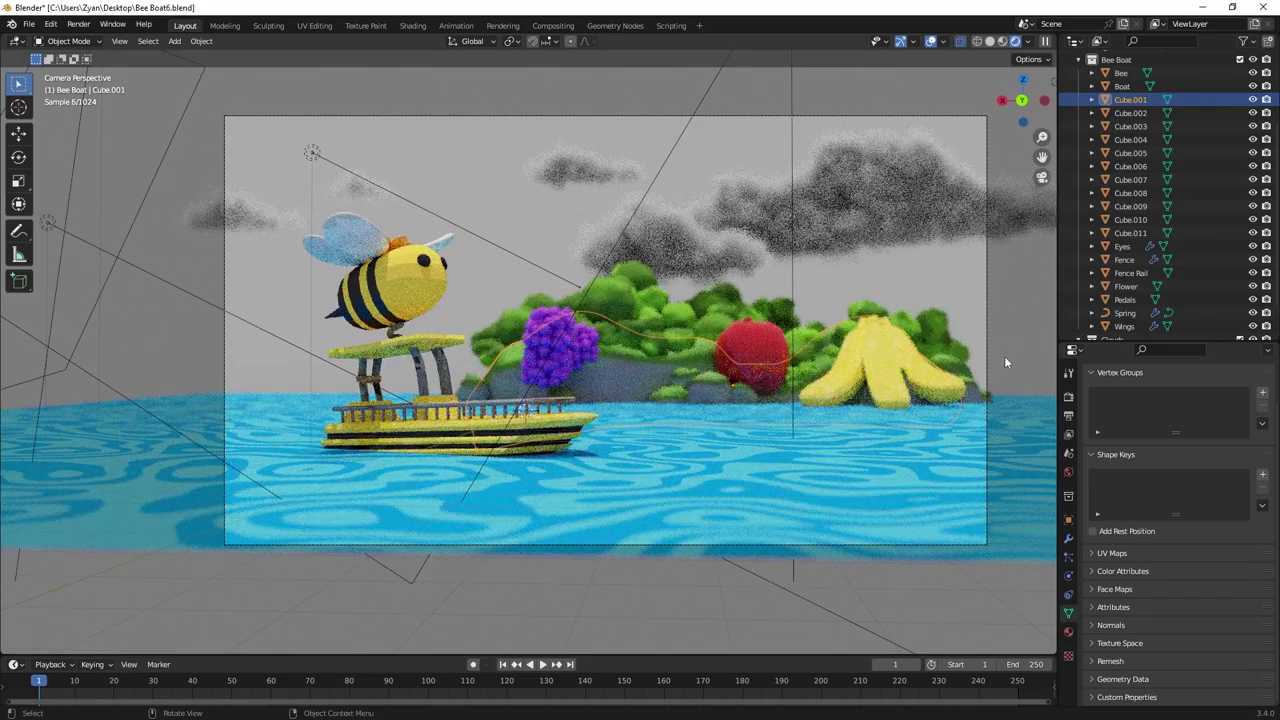
pyautogui.click(1015, 360)
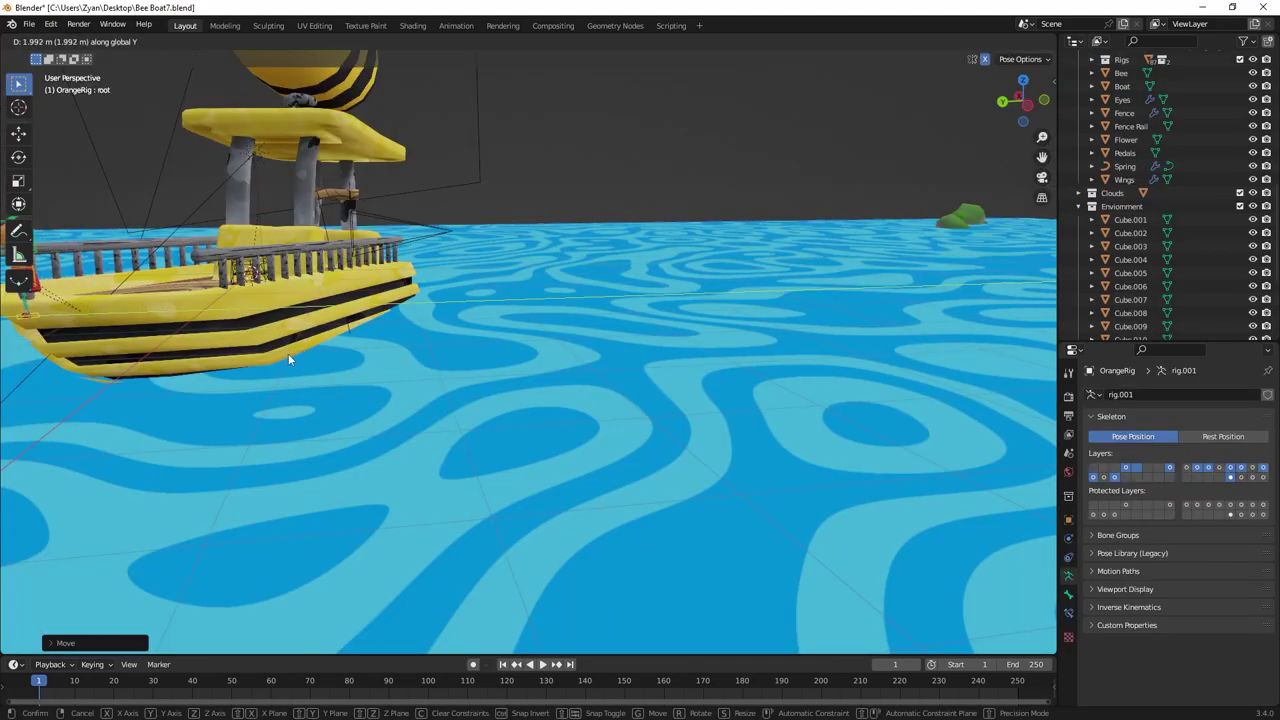
pyautogui.moveTo(288, 353); pyautogui.dragTo(463, 364, button='middle')
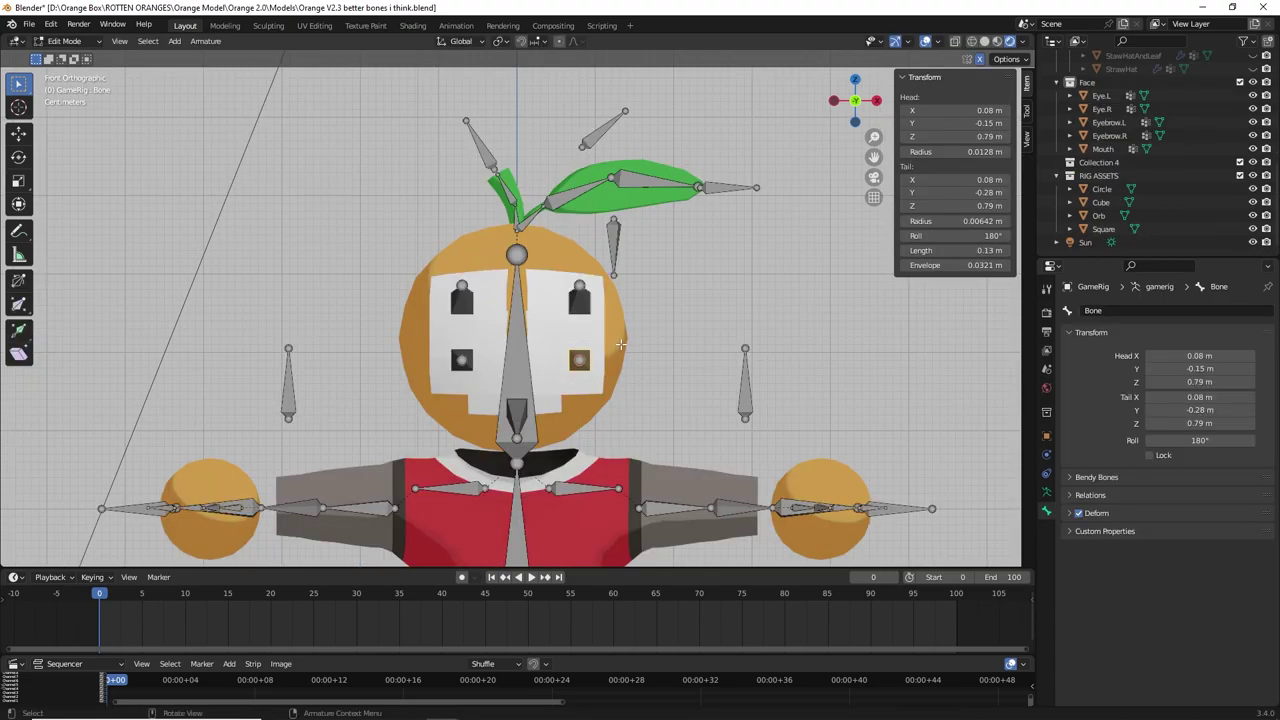
# Edit the bone head's Z position, try and cancel an eye bone move, then view the rig from the front
pyautogui.click(976, 136)
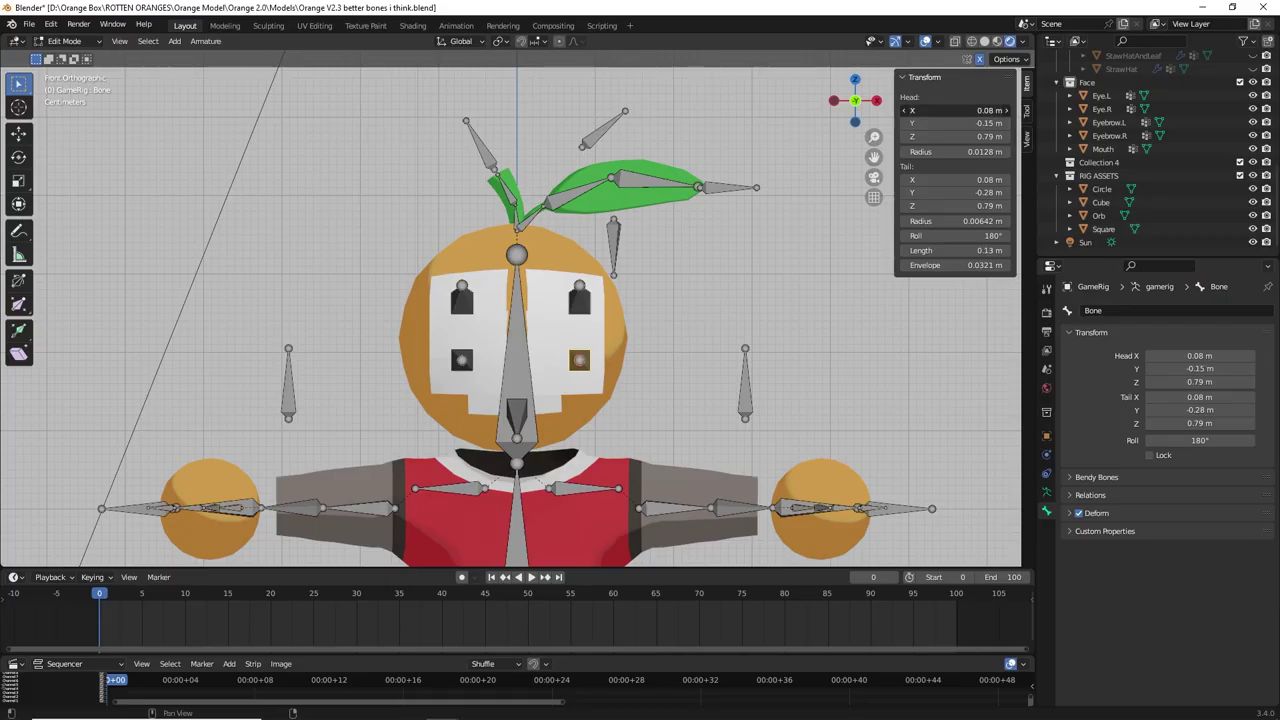
pyautogui.press('g')
pyautogui.press('Escape')
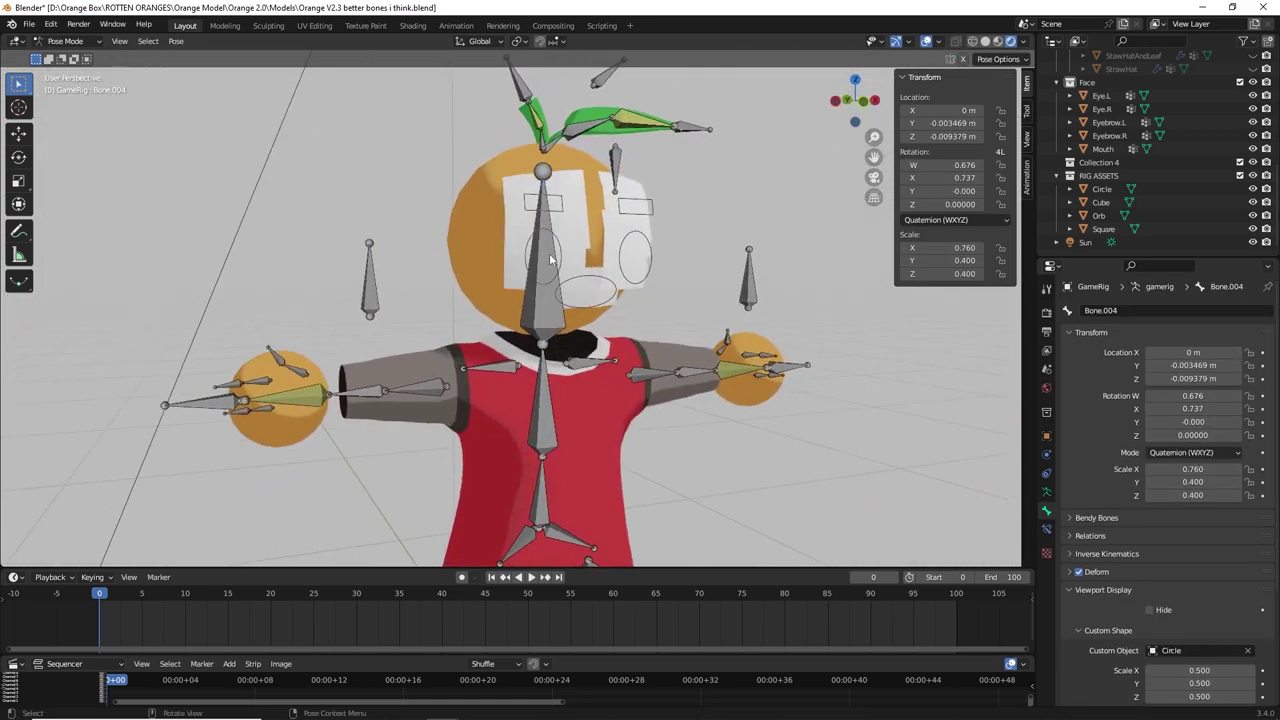
pyautogui.press('KP_1')
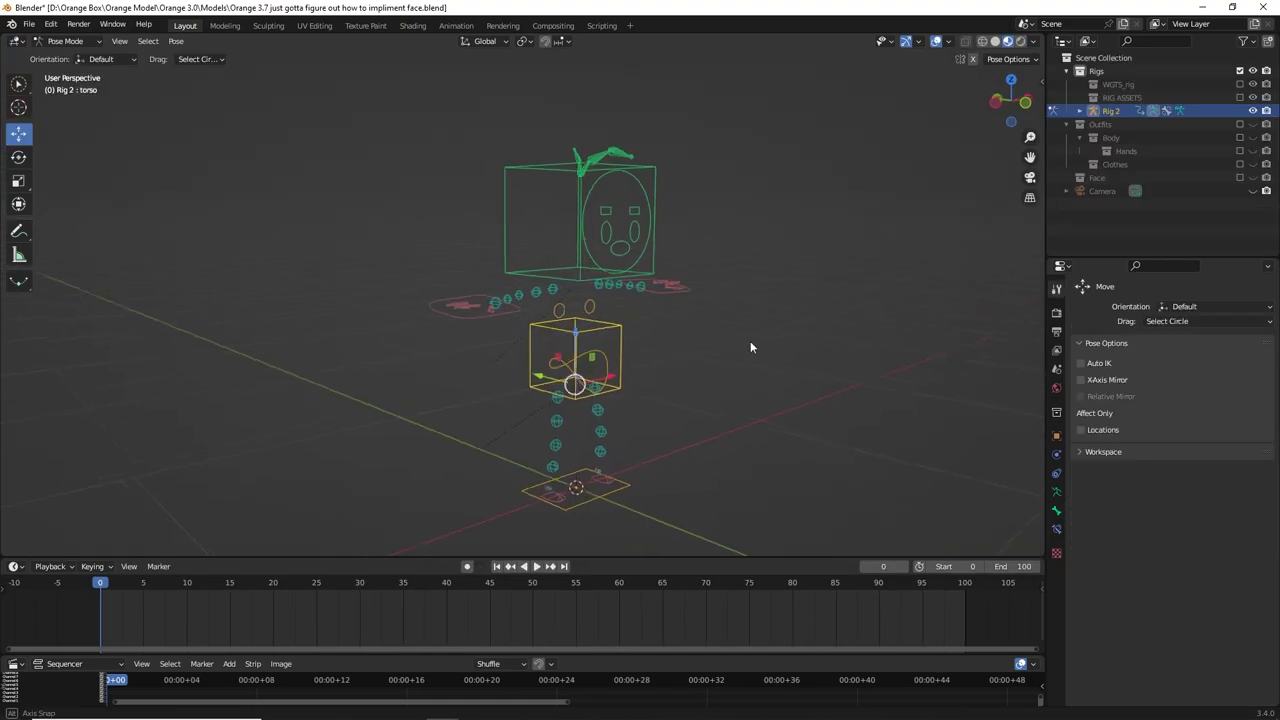
# Select the orange rig's torso control and move it to a new position
pyautogui.moveTo(750, 341); pyautogui.dragTo(540, 491, button='middle')
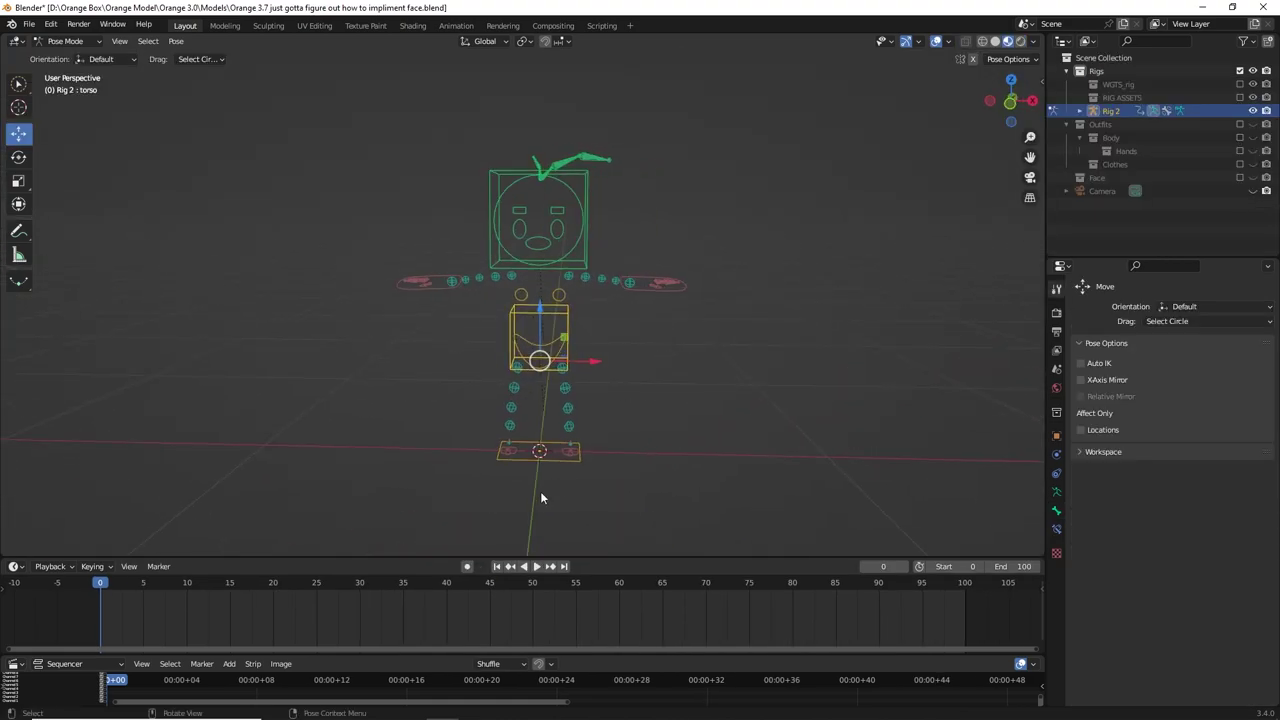
pyautogui.click(543, 457)
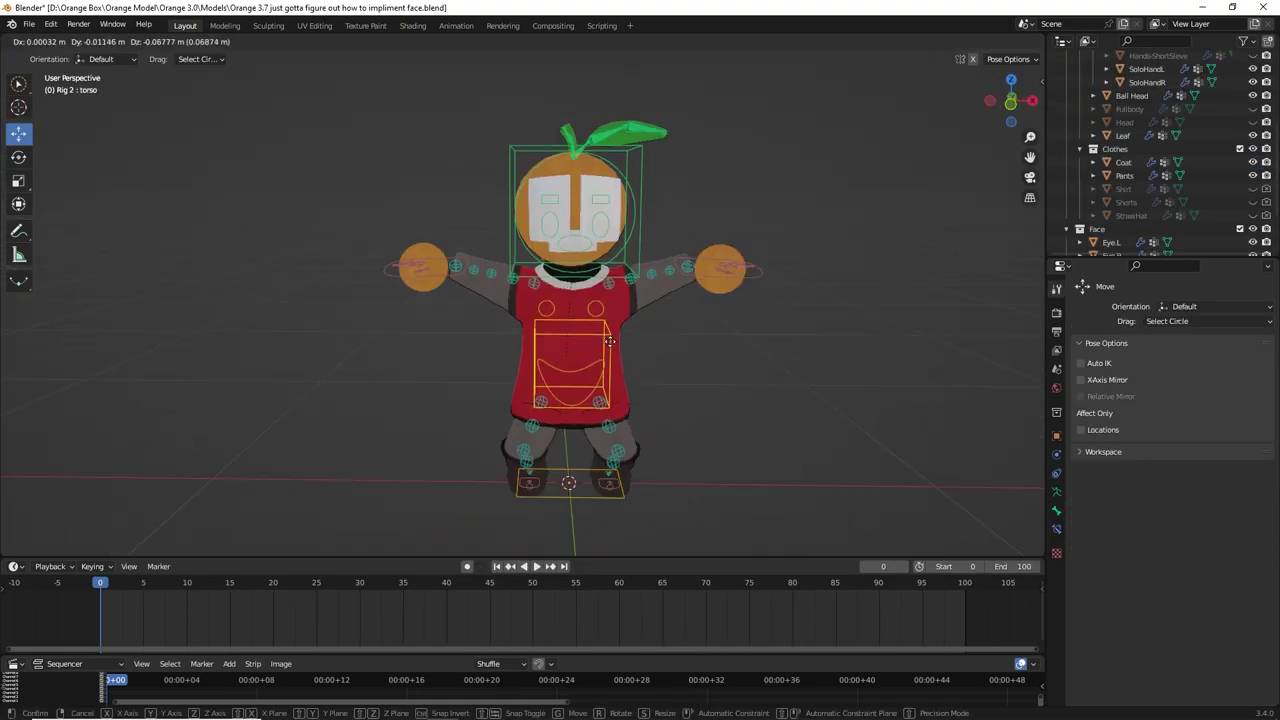
pyautogui.press('g')
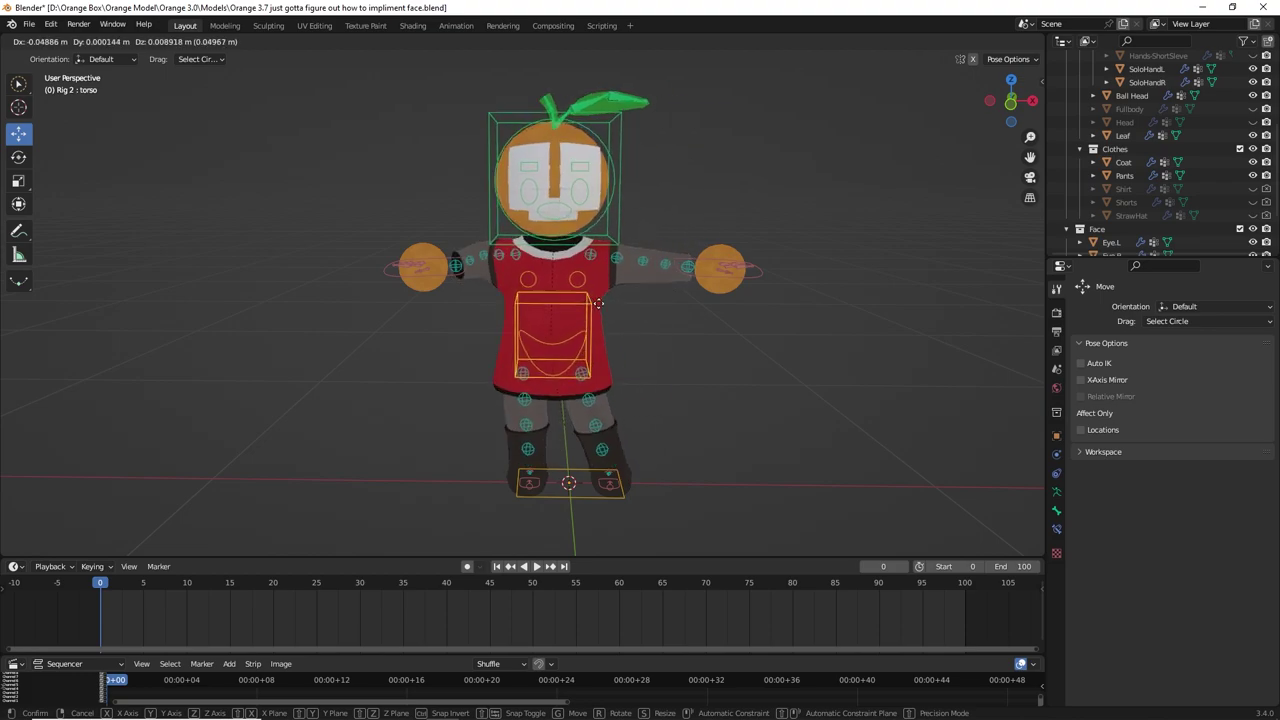
pyautogui.click(633, 301)
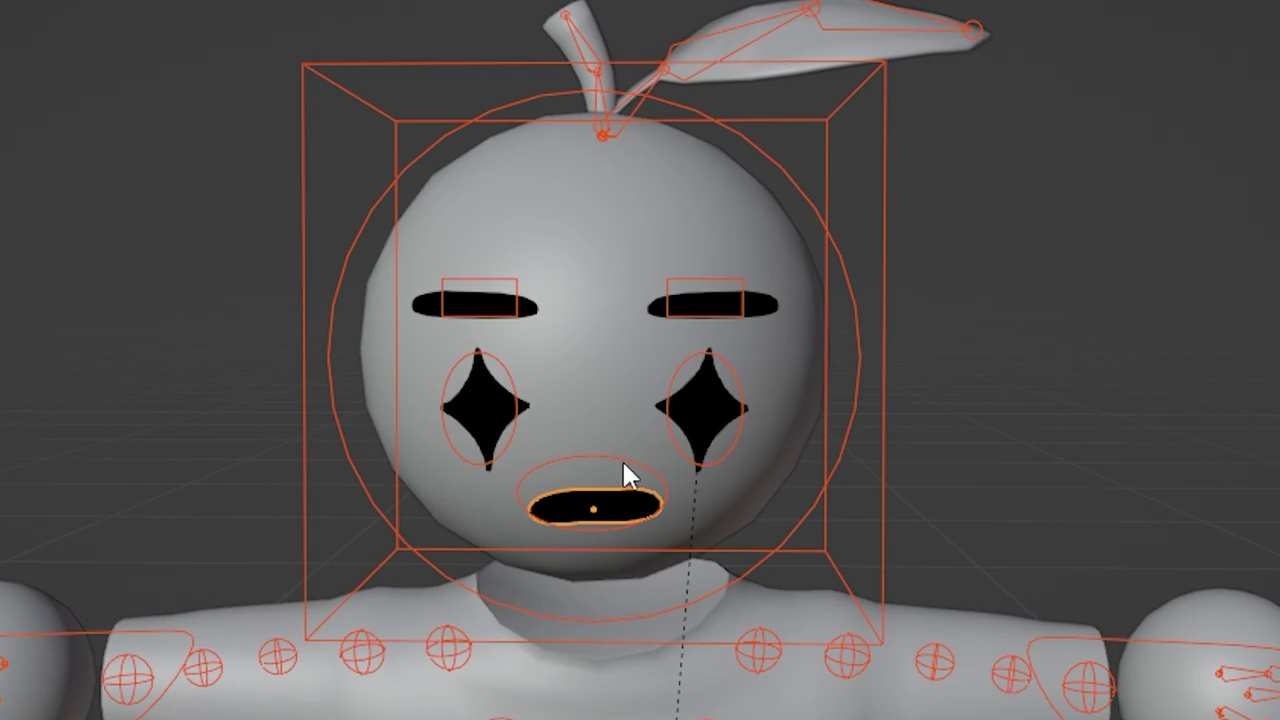
# Bring up the mode pie menu, then trackball-rotate the face control freely
pyautogui.hotkey('ctrl', 'Tab')
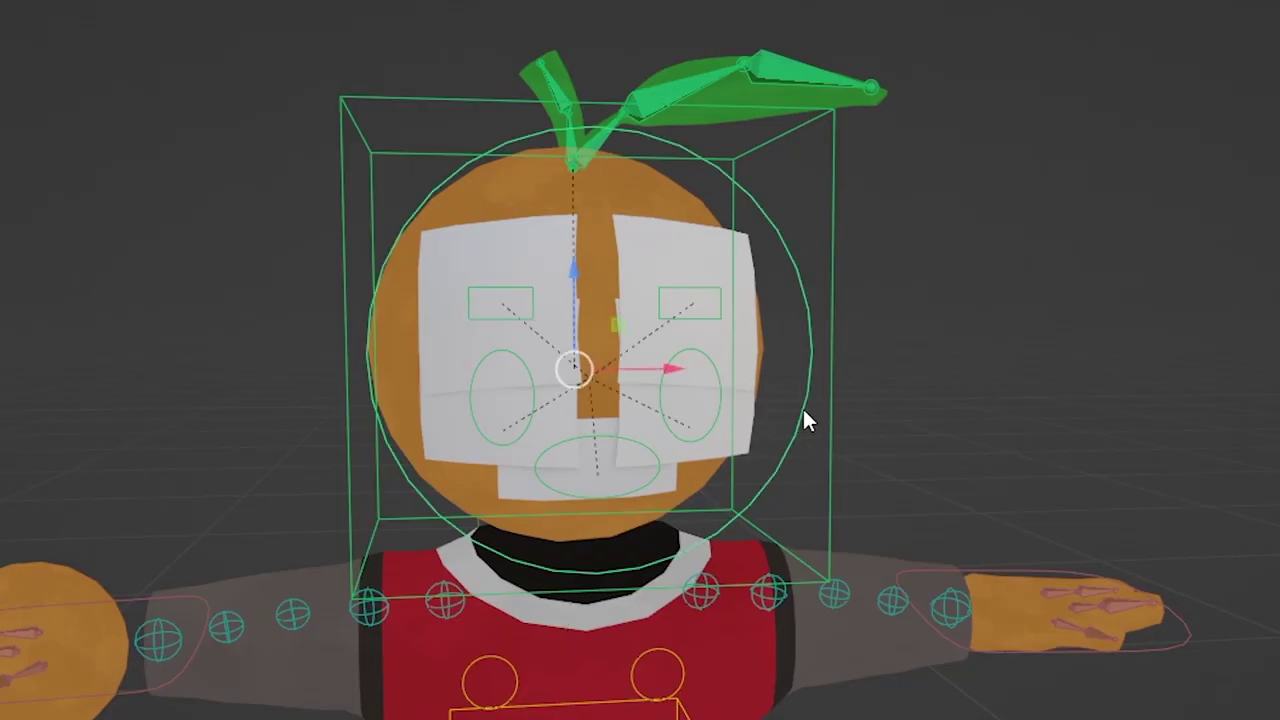
pyautogui.press('r')
pyautogui.press('r')
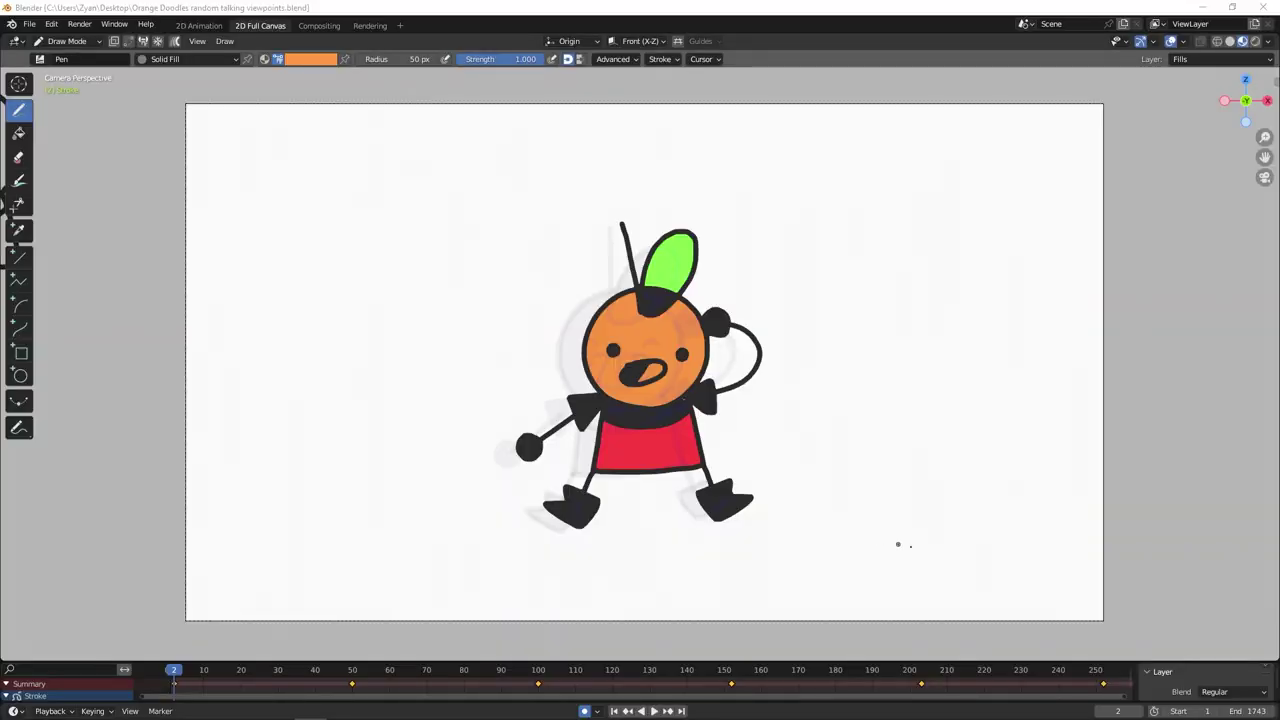
# Play the orange doodle animation, draw a nose and a smile stroke, then enter Edit Mode
pyautogui.click(858, 18)
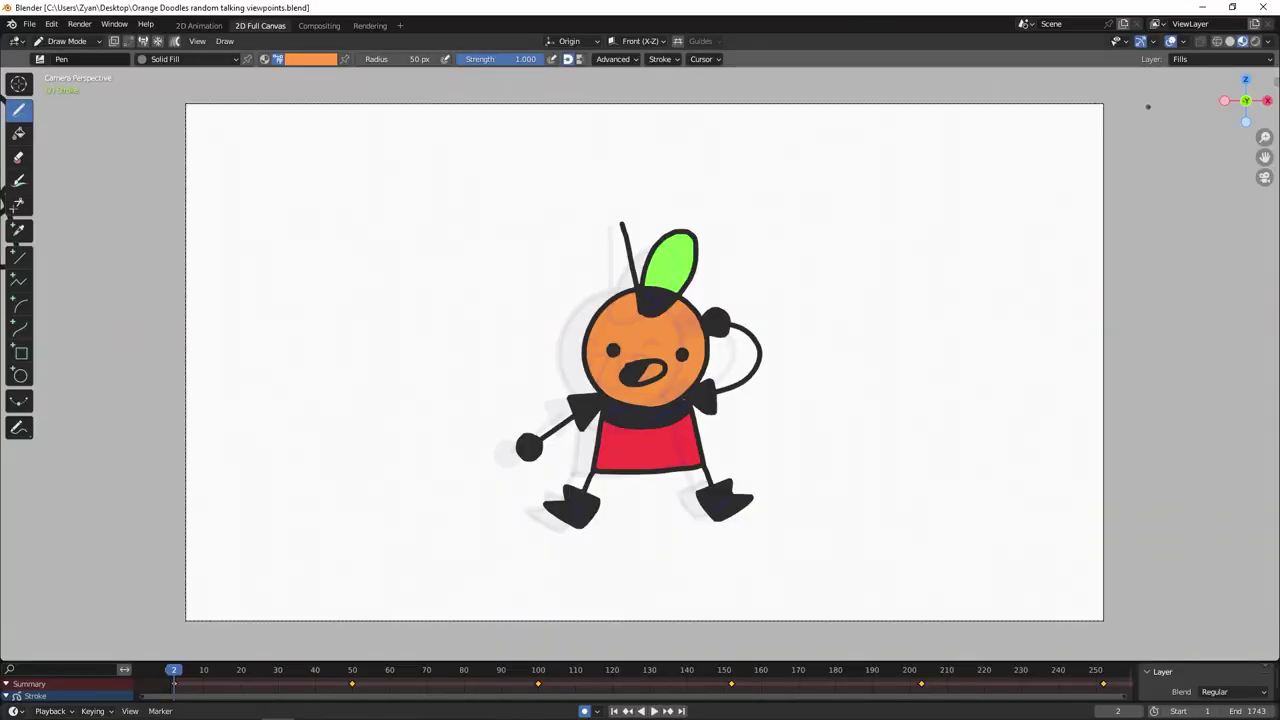
pyautogui.press('space')
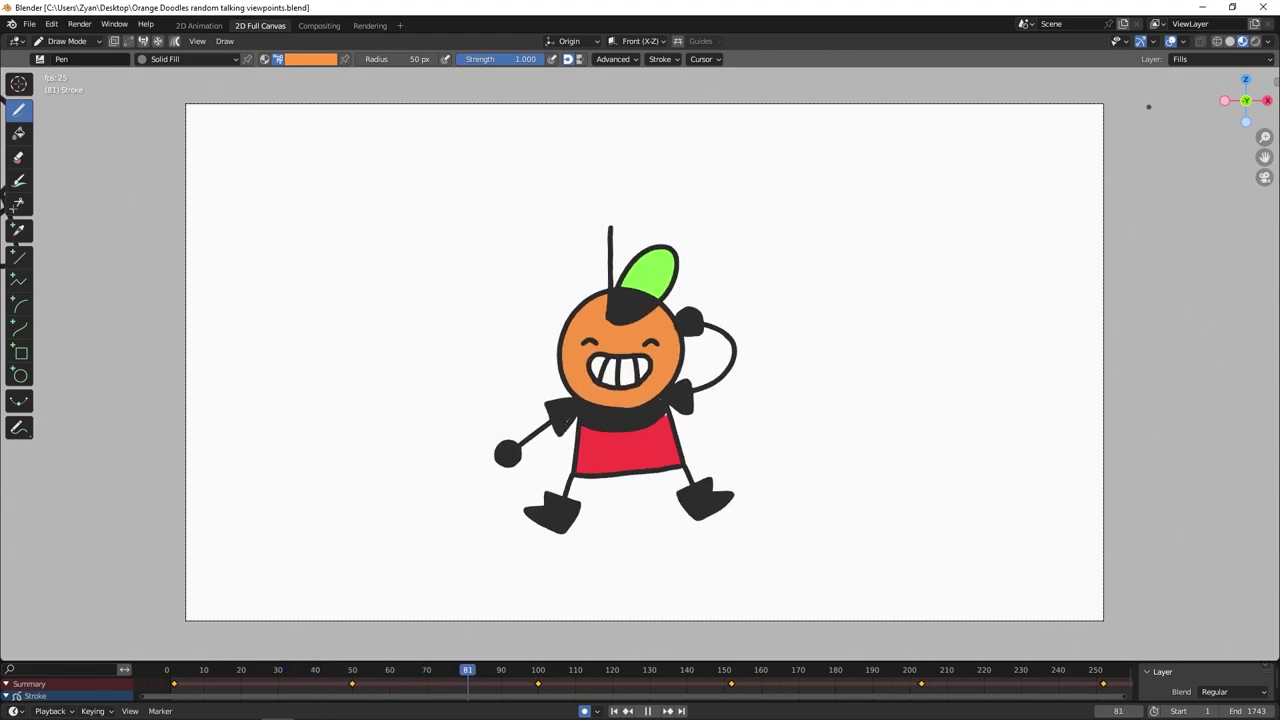
pyautogui.moveTo(597, 293)
pyautogui.mouseDown()
pyautogui.moveTo(596, 422)
pyautogui.moveTo(486, 456)
pyautogui.moveTo(604, 484)
pyautogui.mouseUp()
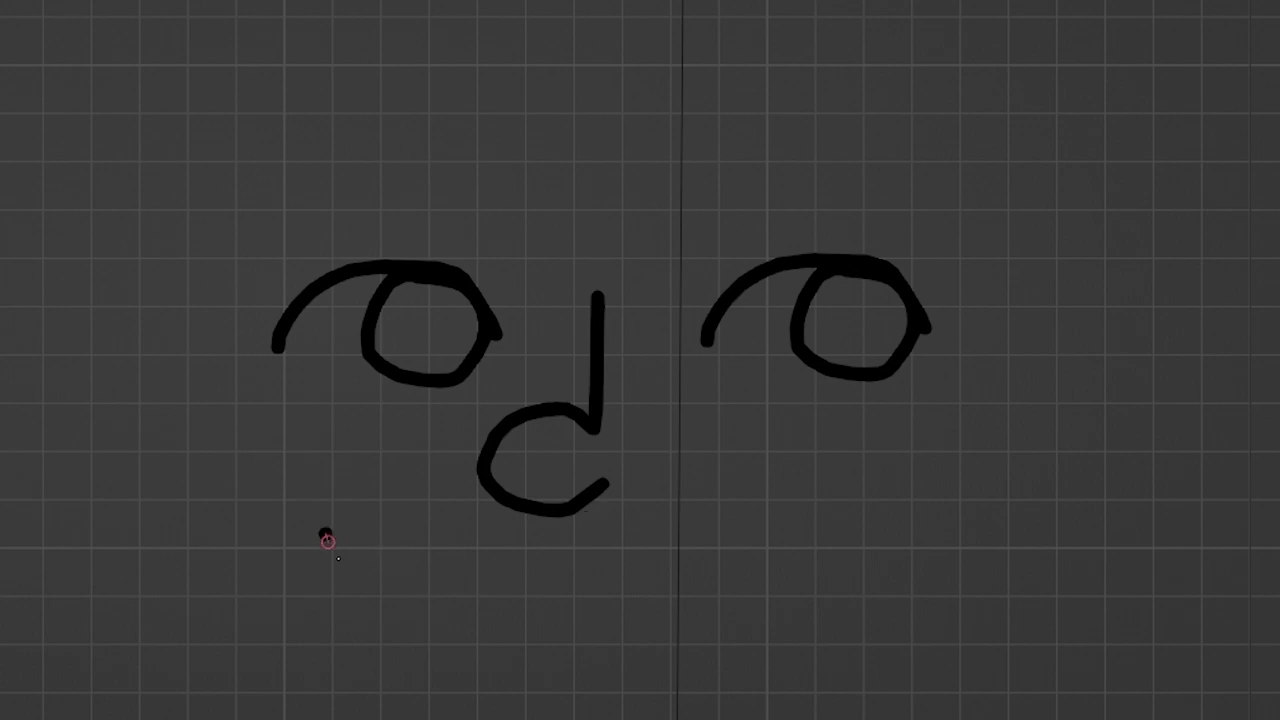
pyautogui.moveTo(325, 536)
pyautogui.mouseDown()
pyautogui.moveTo(563, 648)
pyautogui.moveTo(851, 542)
pyautogui.moveTo(930, 440)
pyautogui.mouseUp()
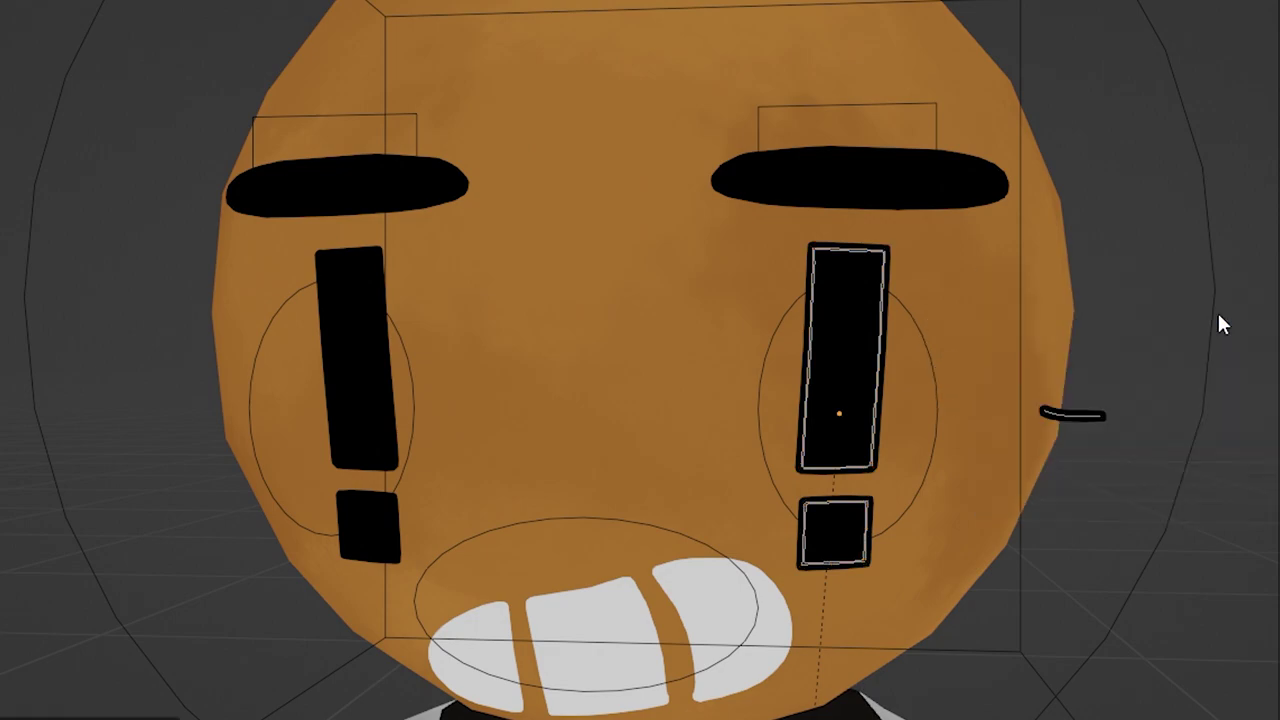
pyautogui.press('Tab')
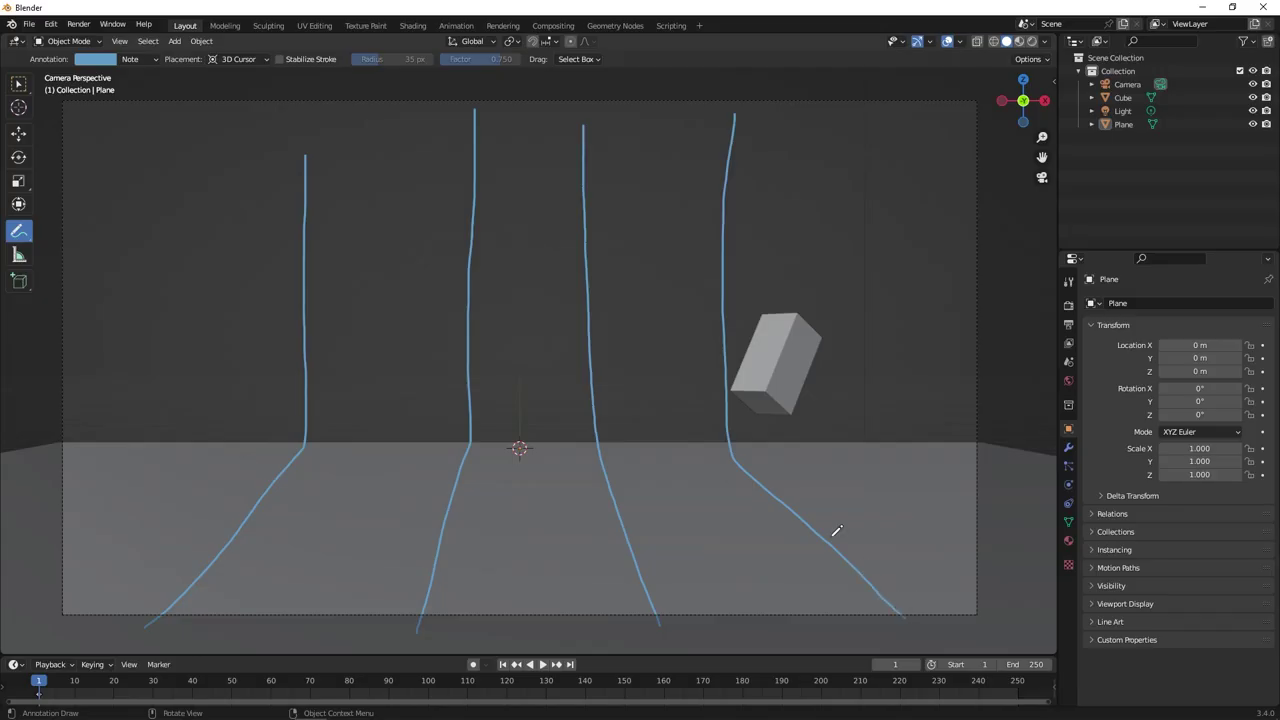
# Move the plane along Z, free-rotate the cube, and set Table Length 9.63 m with Leg Distance 1.81
pyautogui.press('z')
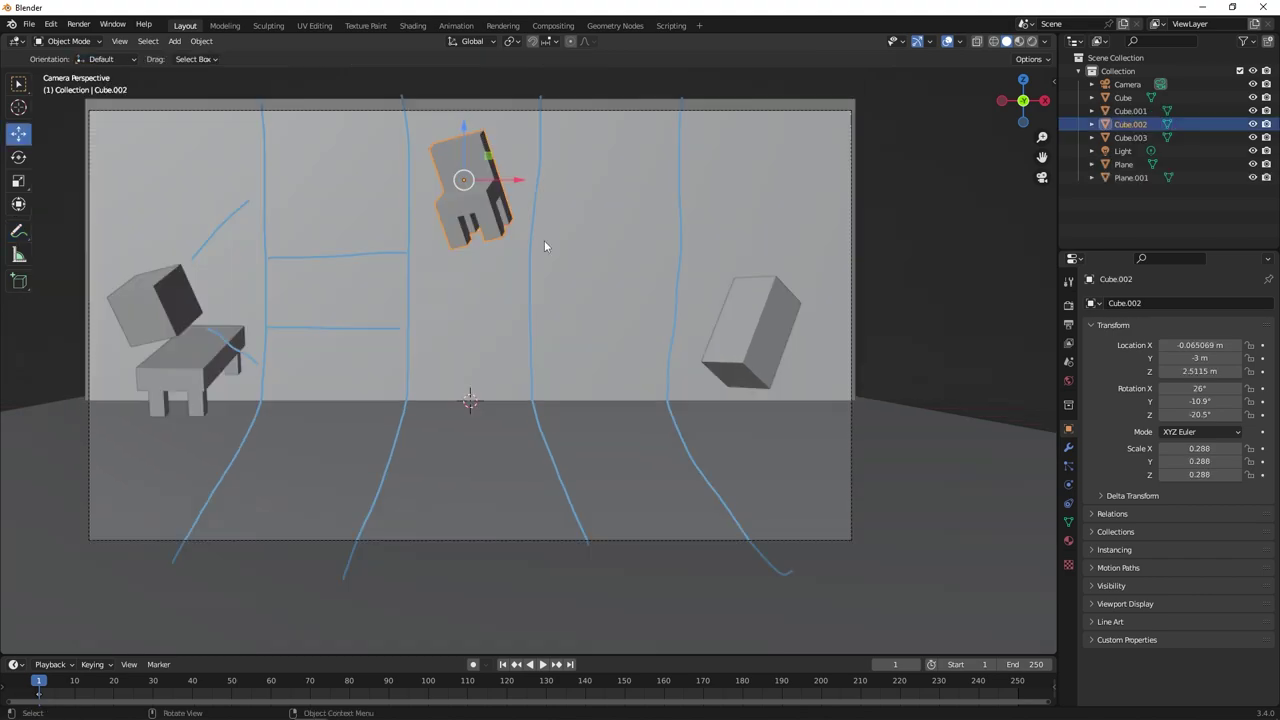
pyautogui.press('r')
pyautogui.press('r')
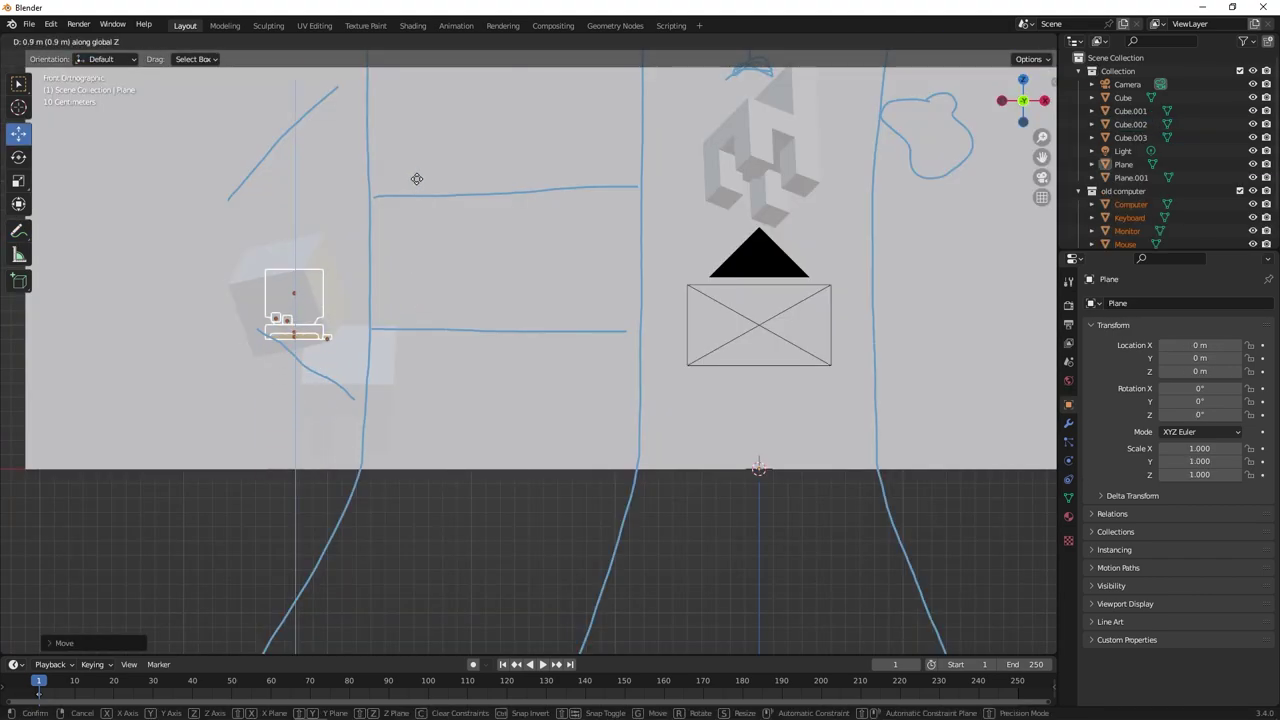
pyautogui.click(417, 178)
pyautogui.press('r')
pyautogui.press('r')
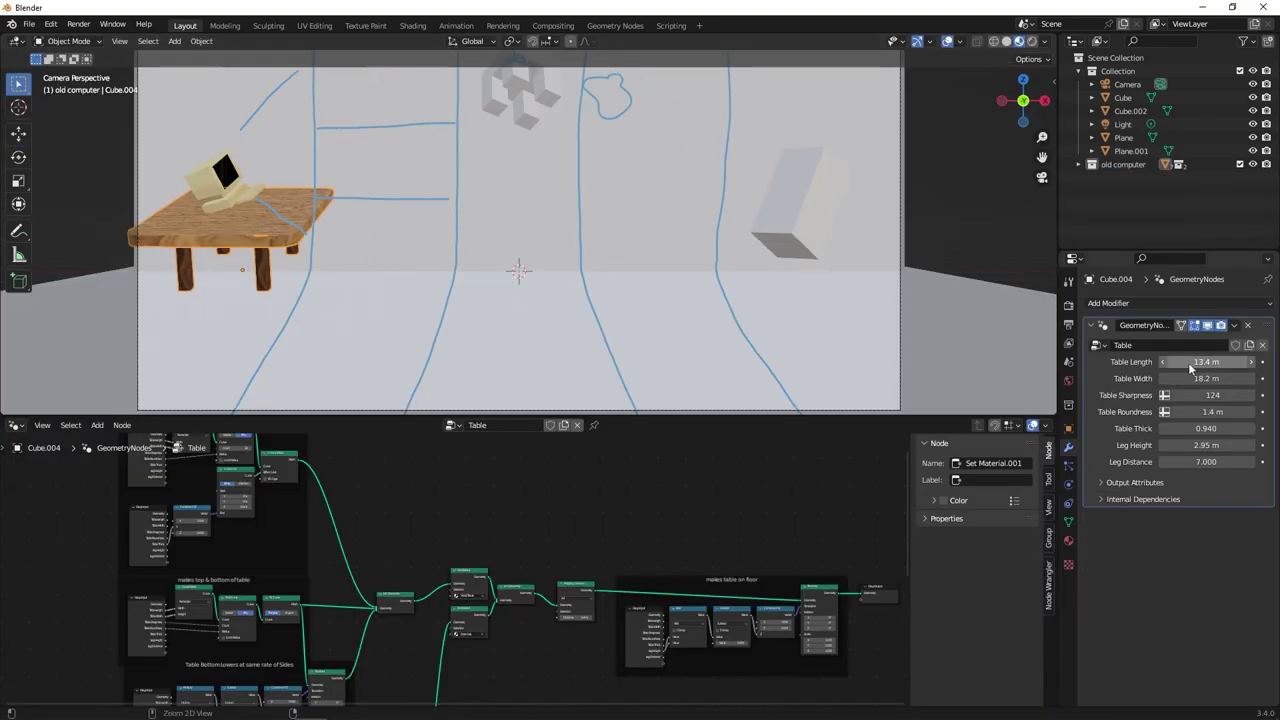
pyautogui.moveTo(1190, 366); pyautogui.dragTo(1165, 366)
pyautogui.moveTo(1206, 461); pyautogui.dragTo(1180, 461)
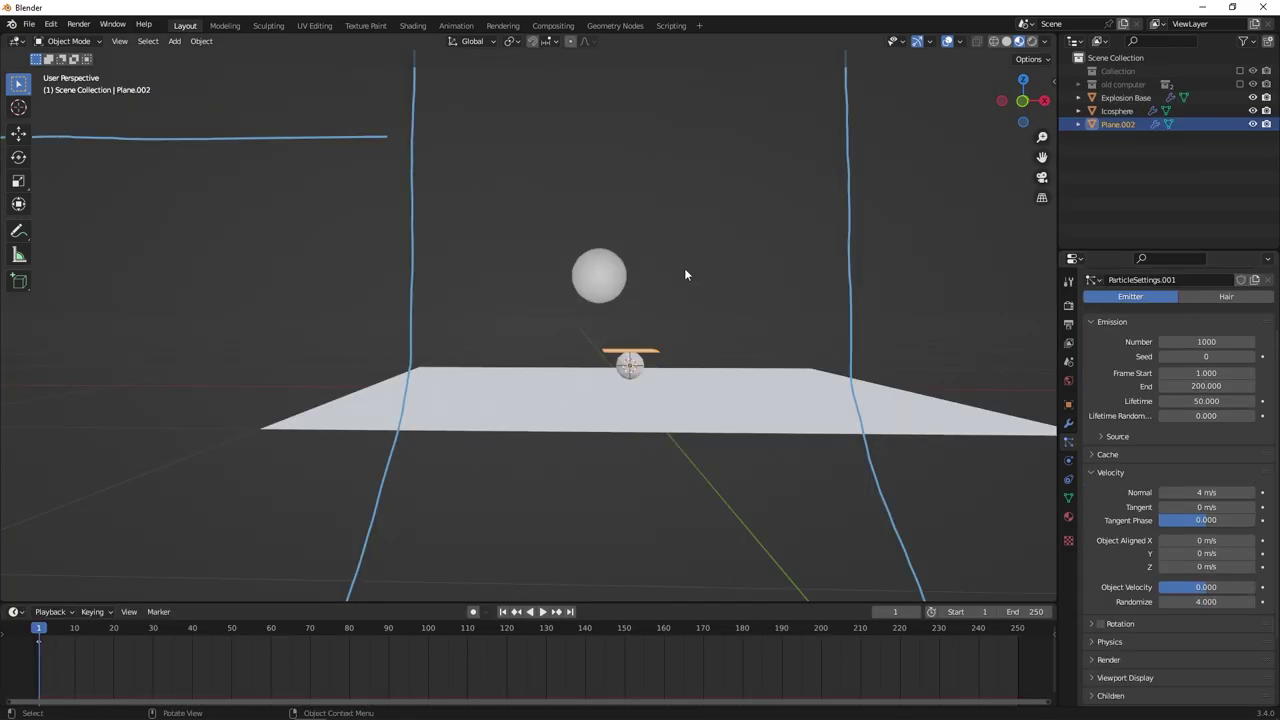
# Play the particle burst, scrub the timeline to frame 18, and orbit around it
pyautogui.press('space')
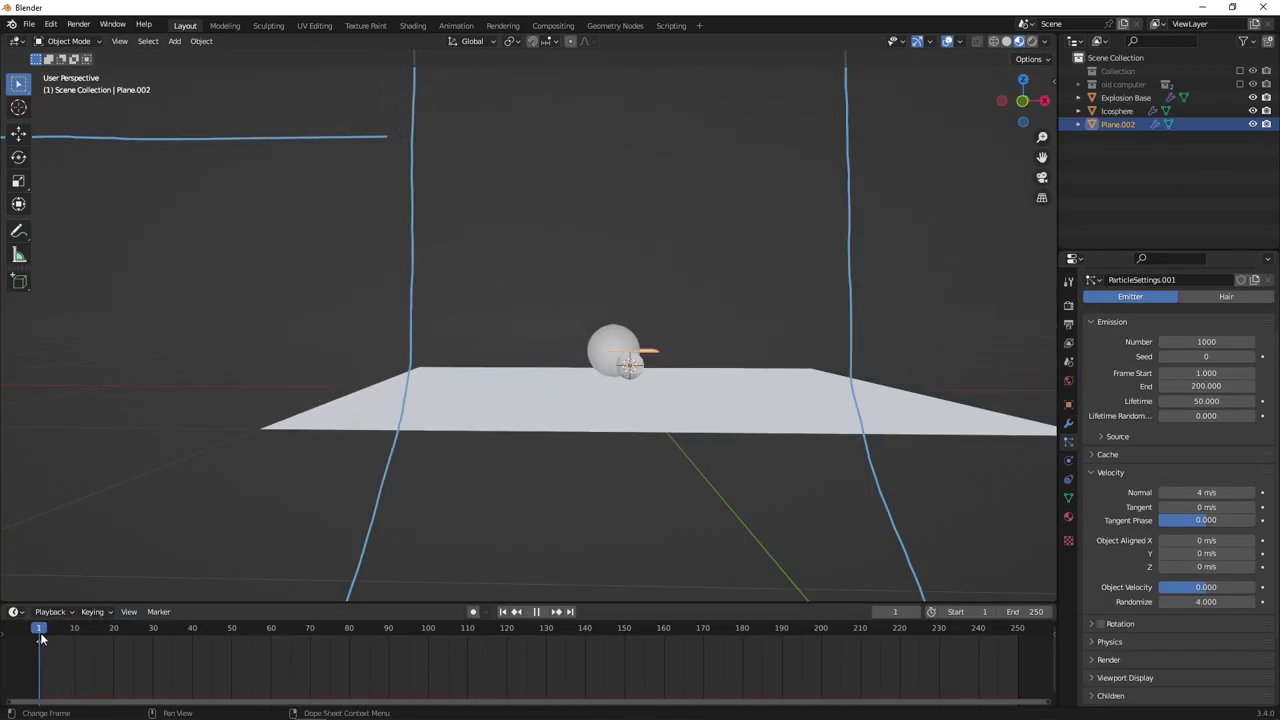
pyautogui.moveTo(125, 636); pyautogui.dragTo(107, 640)
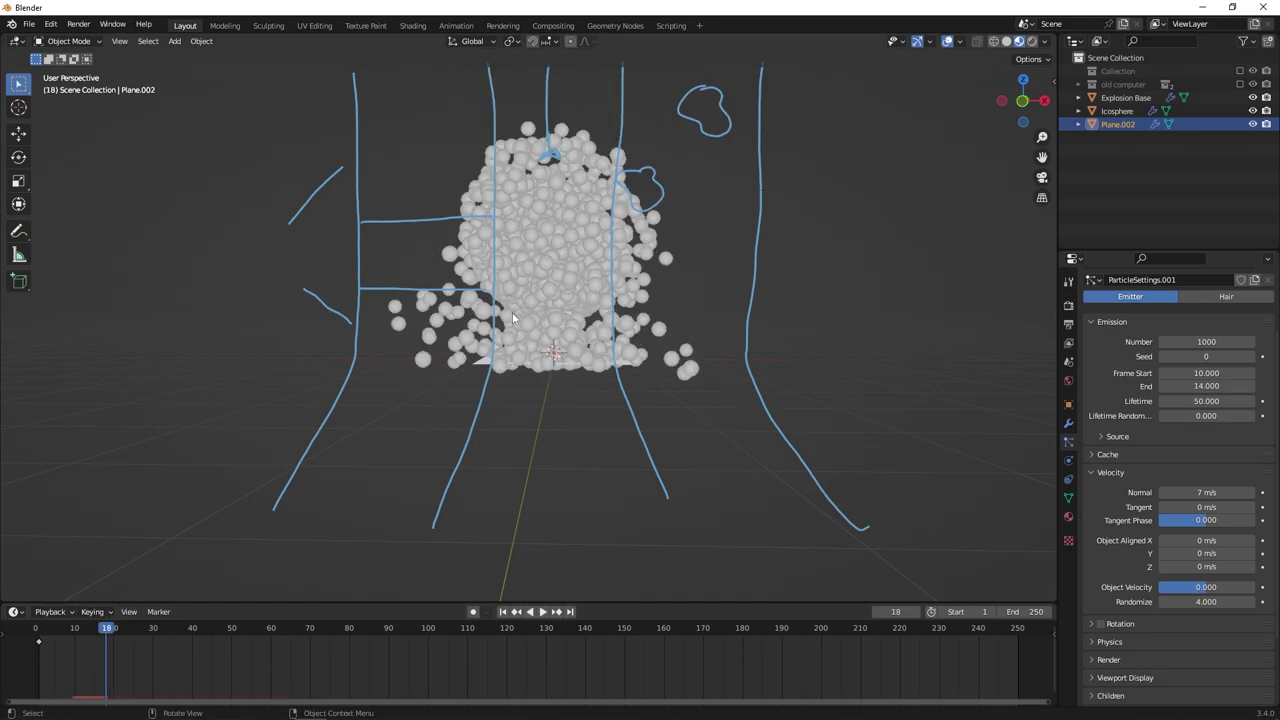
pyautogui.moveTo(512, 312); pyautogui.dragTo(576, 336, button='middle')
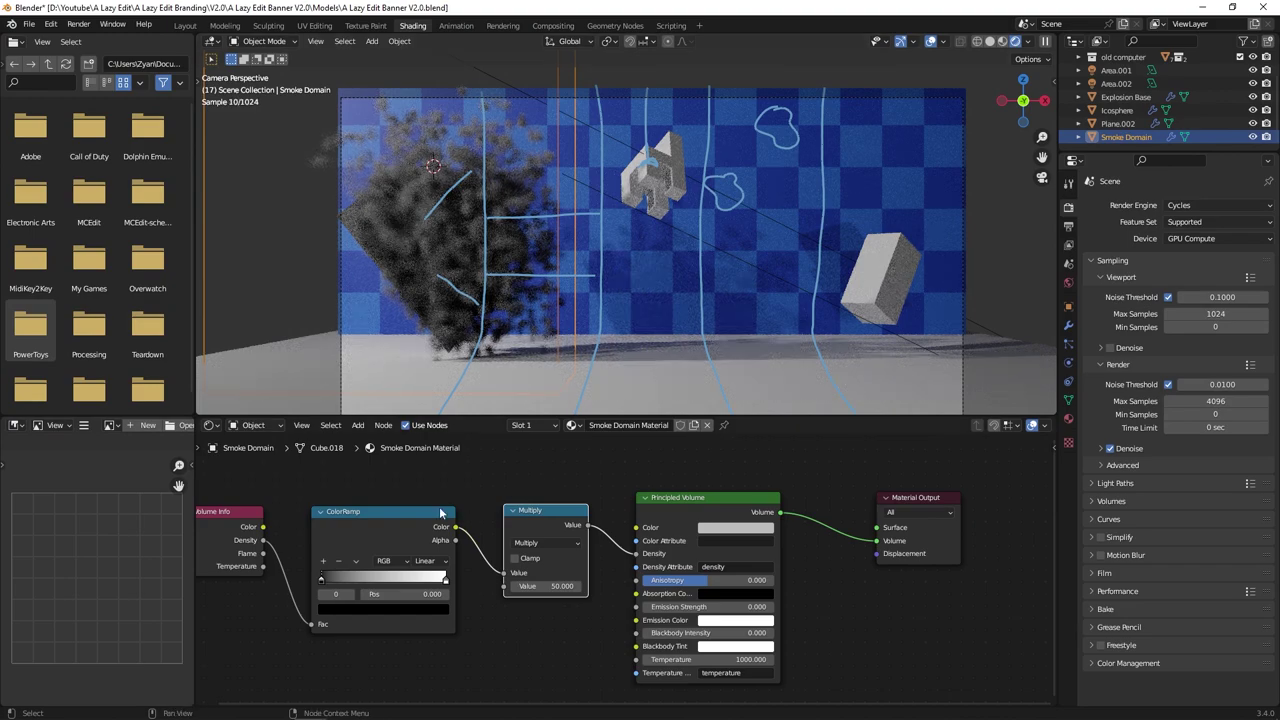
# Thin out the smoke density and deselect the rope curve, orbiting around the green-screen set
pyautogui.moveTo(322, 579); pyautogui.dragTo(423, 579)
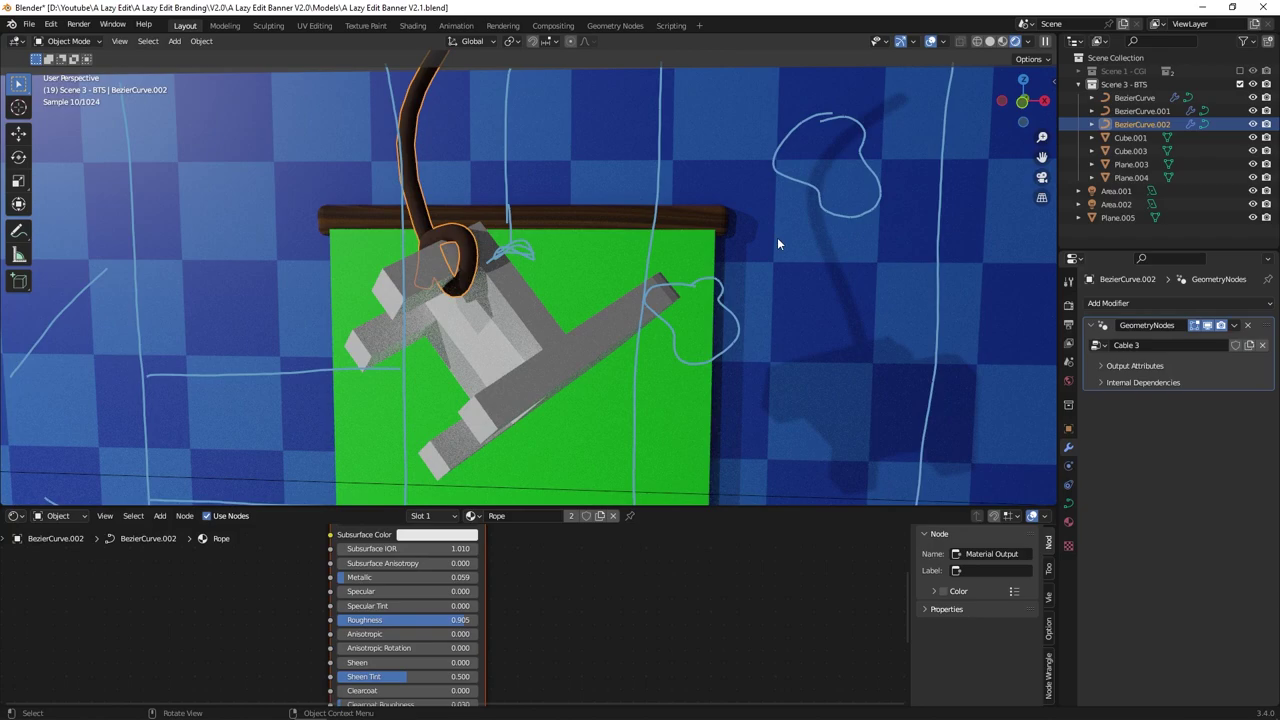
pyautogui.scroll(-6, 771, 240)
pyautogui.click(950, 269)
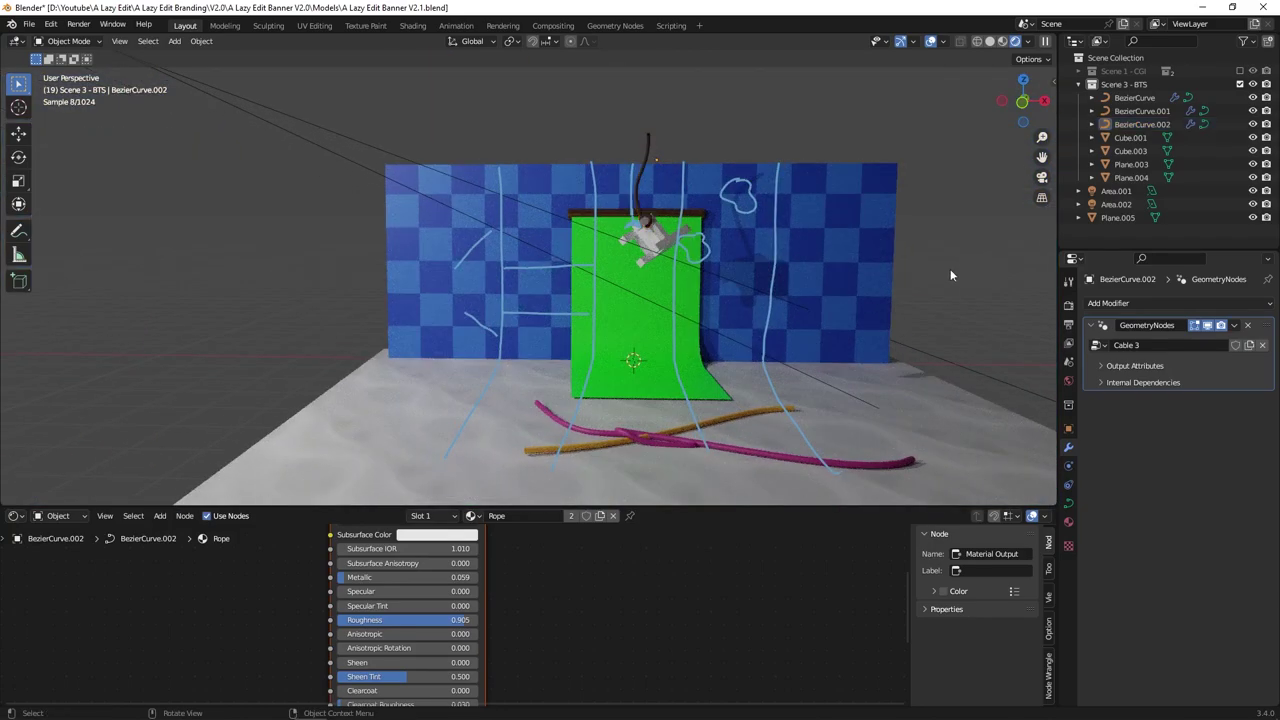
pyautogui.moveTo(740, 290); pyautogui.dragTo(758, 323, button='middle')
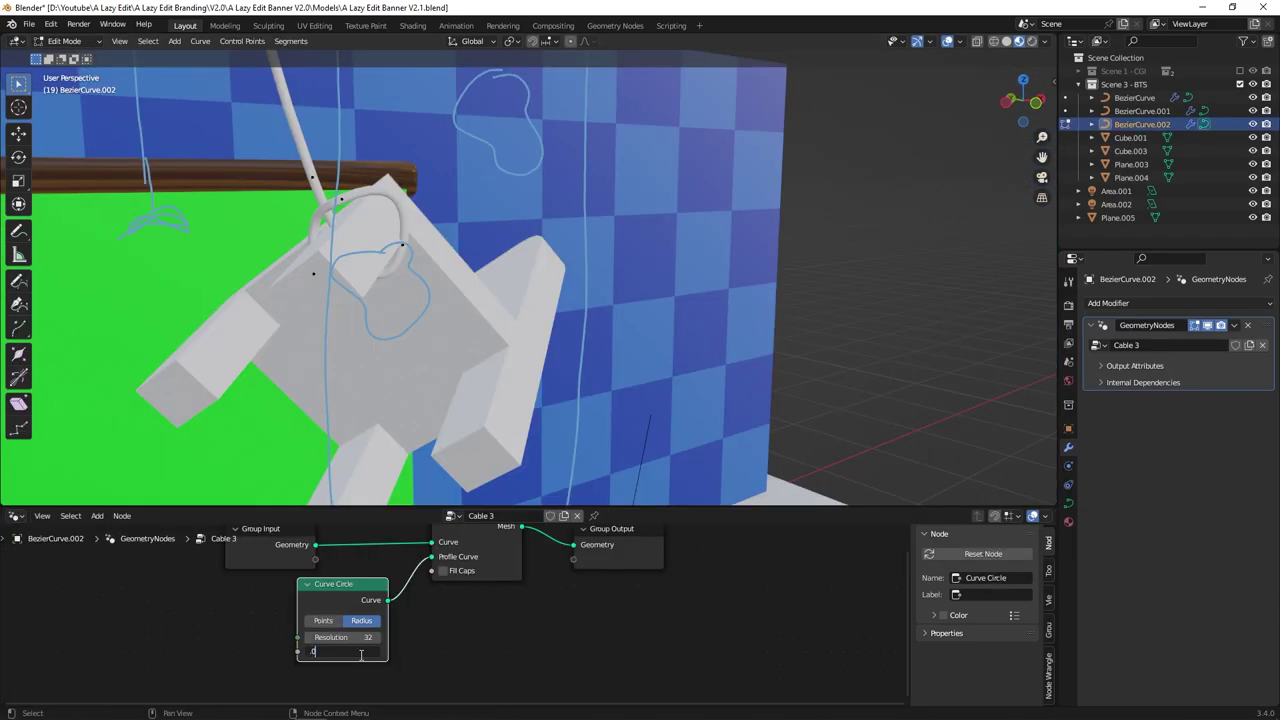
# Set the rope's profile radius to 0.03 m
pyautogui.moveTo(355, 651); pyautogui.dragTo(360, 651)
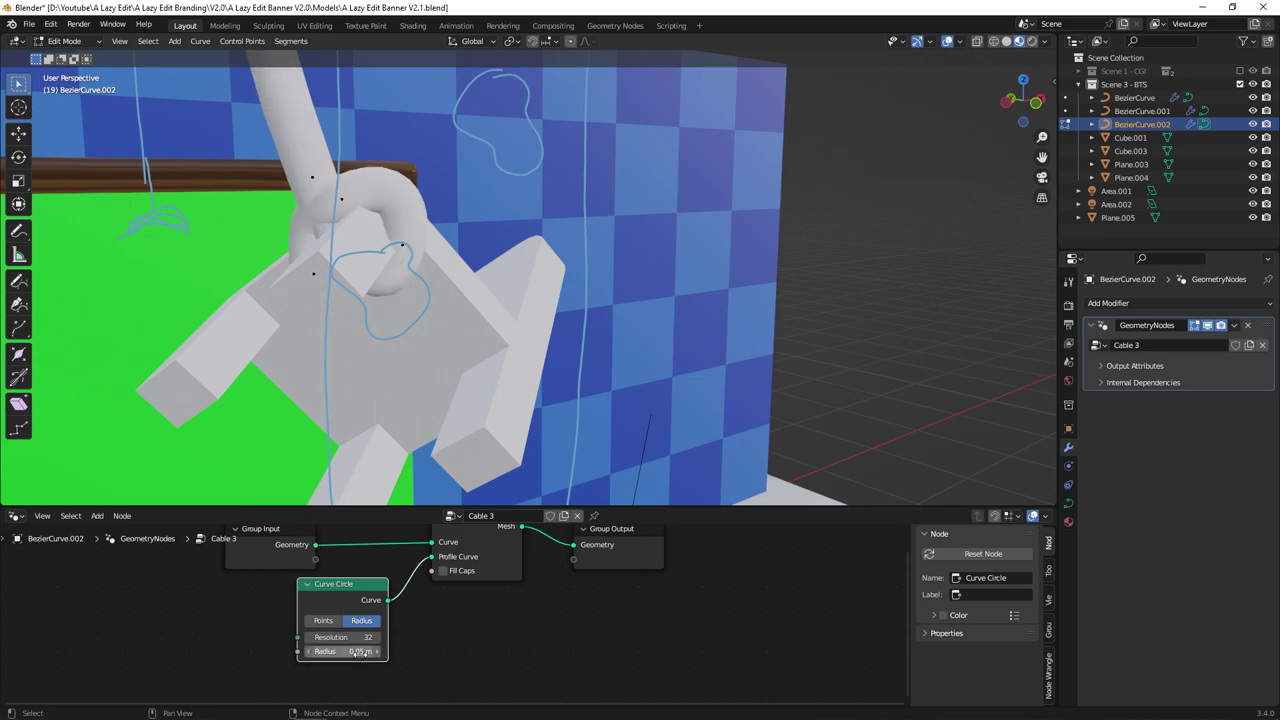
pyautogui.write('.03')
pyautogui.press('Return')
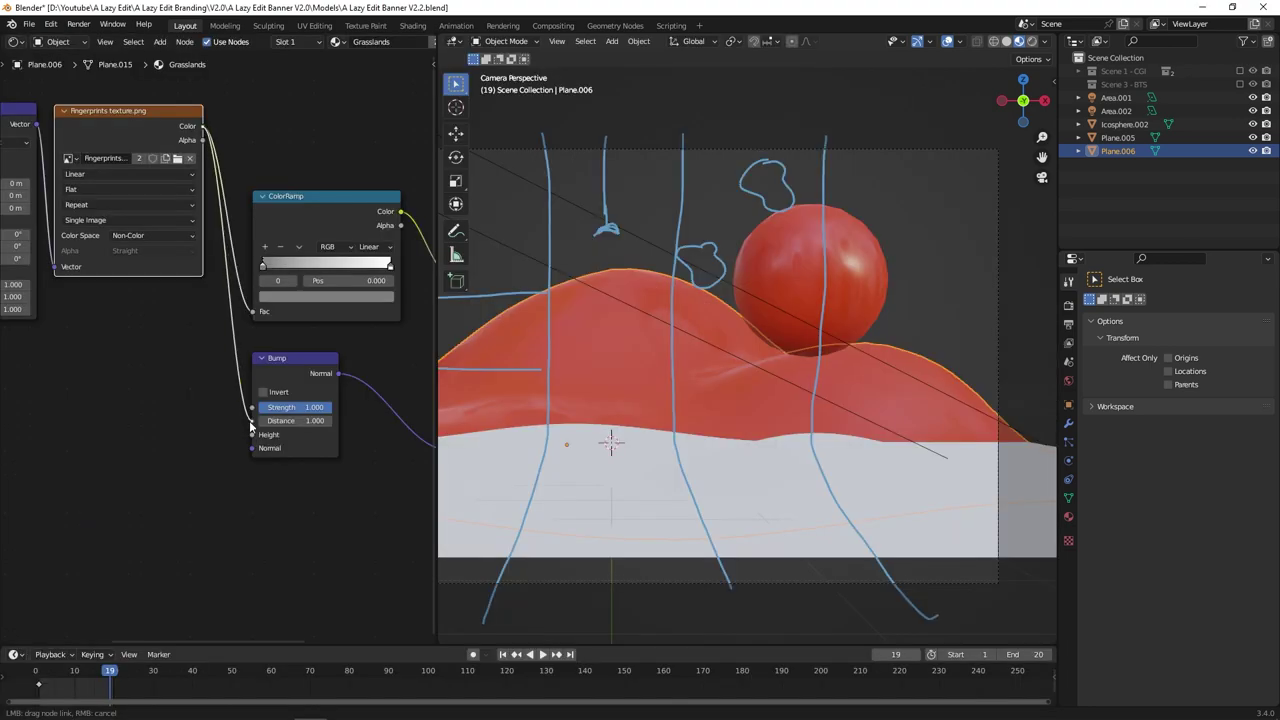
# Connect the texture to the Bump node's Height input
pyautogui.moveTo(252, 434); pyautogui.dragTo(252, 434)
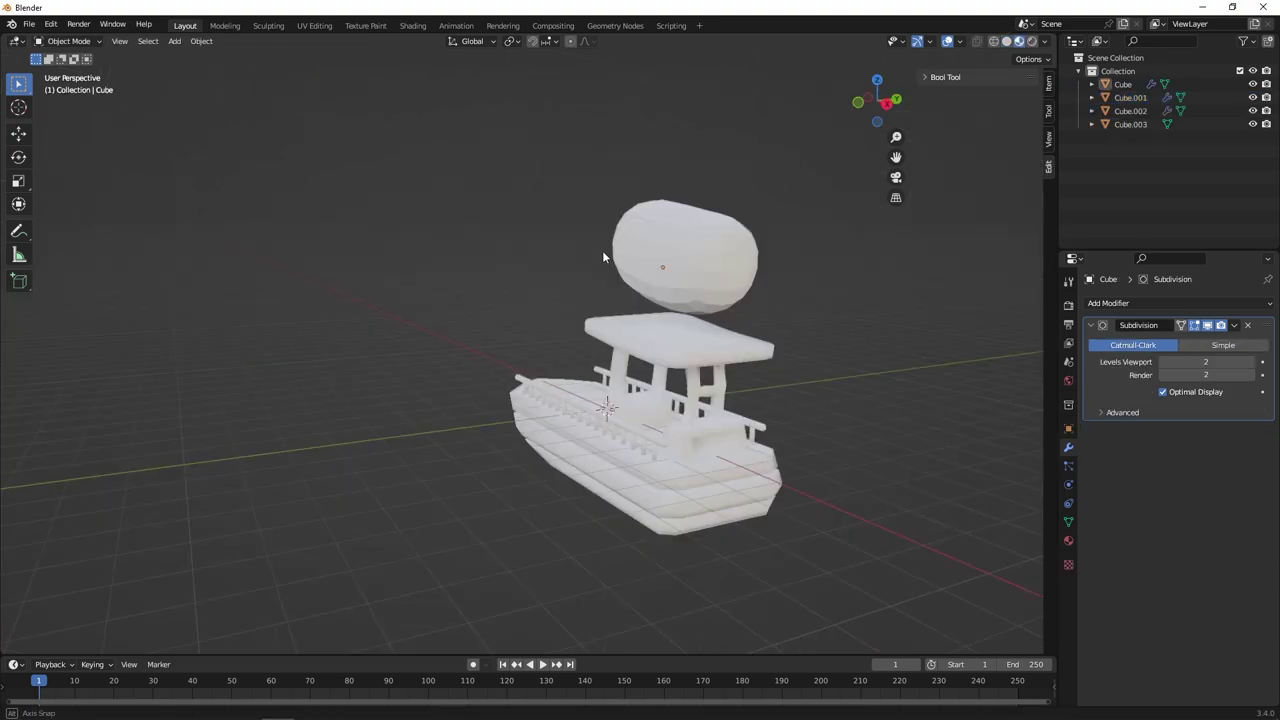
# Orbit around the boat and enter Edit Mode on the balloon mesh
pyautogui.moveTo(602, 257); pyautogui.dragTo(554, 247, button='middle')
pyautogui.press('Tab')
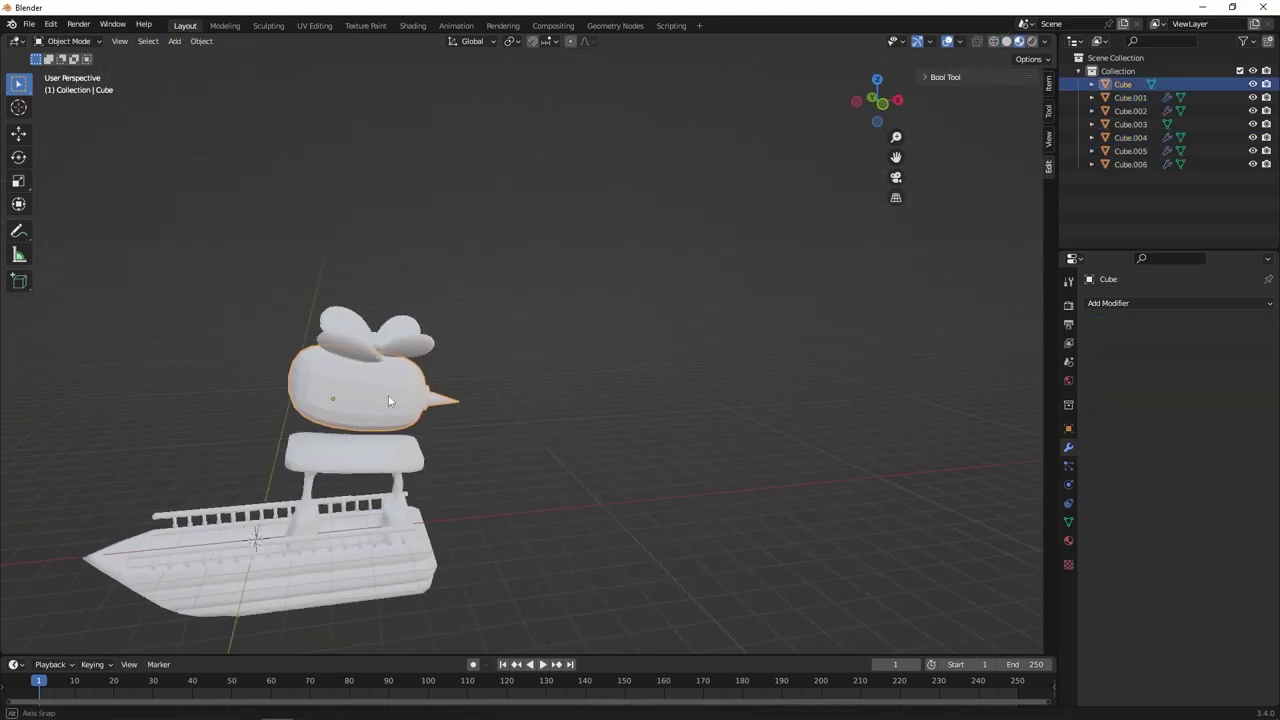
pyautogui.moveTo(560, 362); pyautogui.dragTo(427, 327, button='middle')
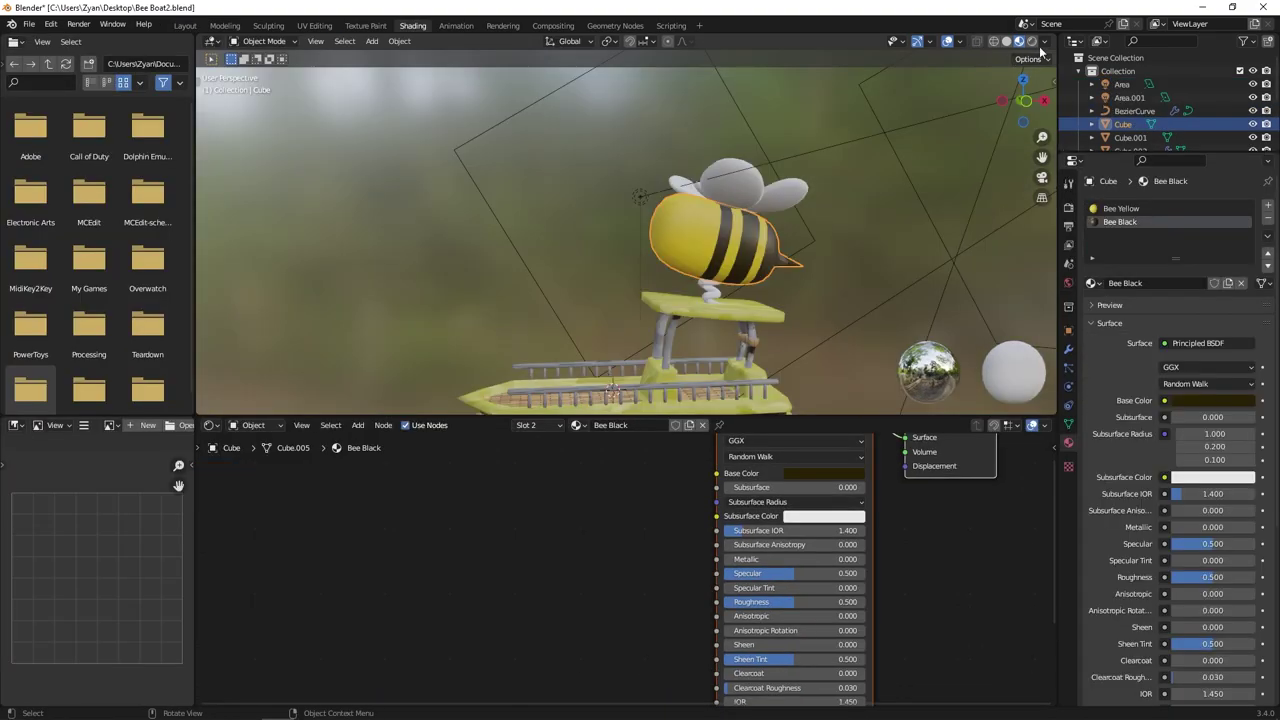
# Preview in Rendered view, then rotate the block behind the boat and extrude its end leftward
pyautogui.click(1016, 41)
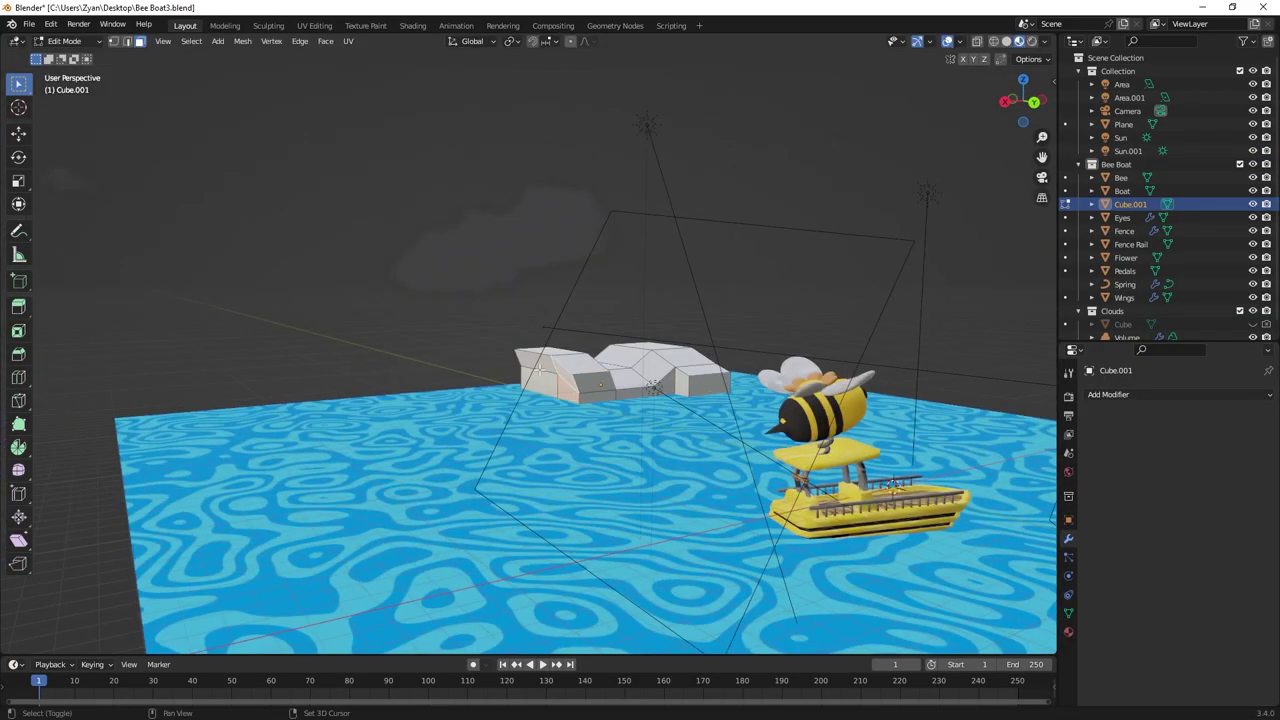
pyautogui.press('r')
pyautogui.click(678, 362)
pyautogui.press('e')
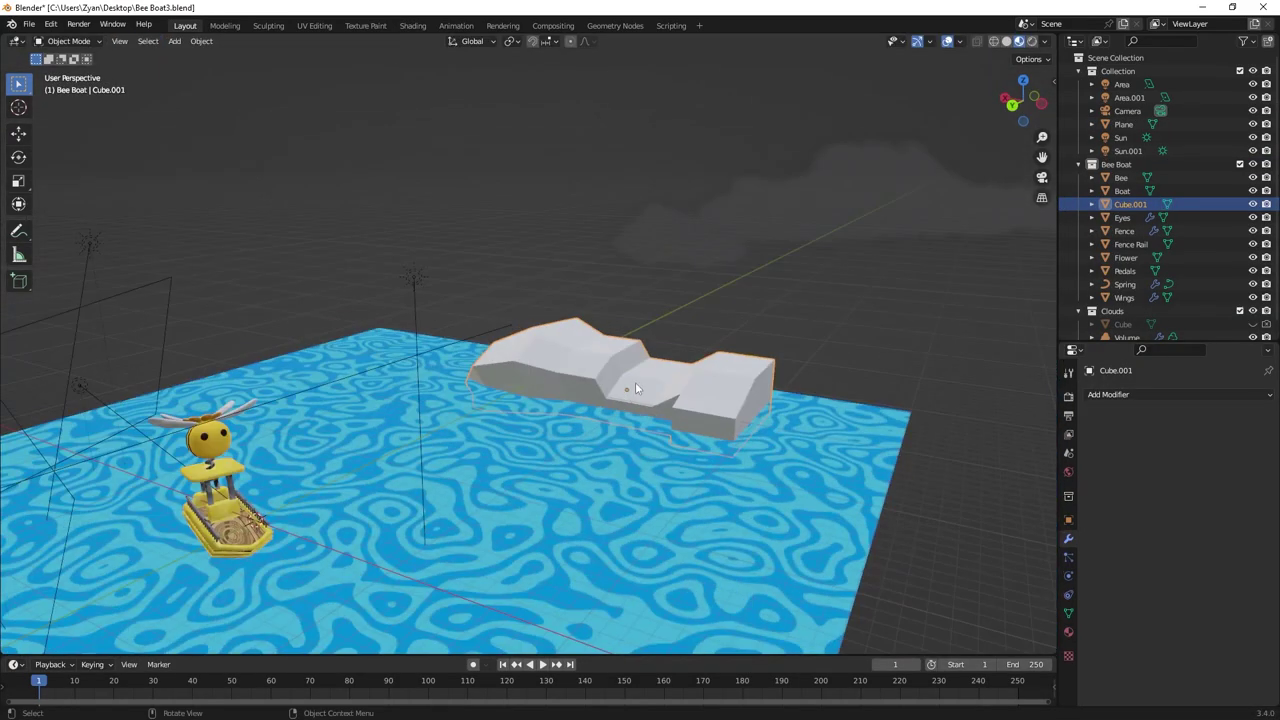
pyautogui.moveTo(635, 382); pyautogui.dragTo(707, 319, button='middle')
# Sculpt the block smooth and slide a rounded lump left along the cloud base
pyautogui.hotkey('ctrl', 'Tab')
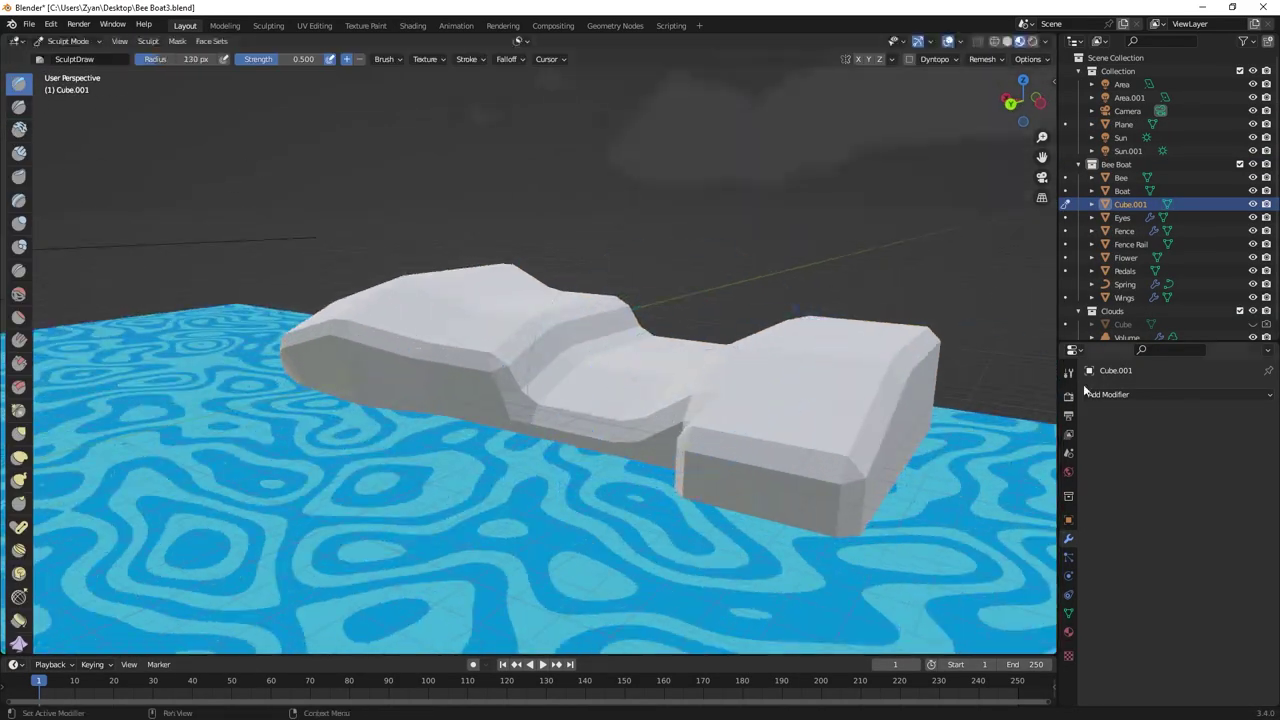
pyautogui.moveTo(847, 447)
pyautogui.mouseDown(button='middle')
pyautogui.moveTo(491, 477)
pyautogui.moveTo(337, 451)
pyautogui.moveTo(814, 409)
pyautogui.moveTo(477, 371)
pyautogui.moveTo(543, 463)
pyautogui.mouseUp(button='middle')
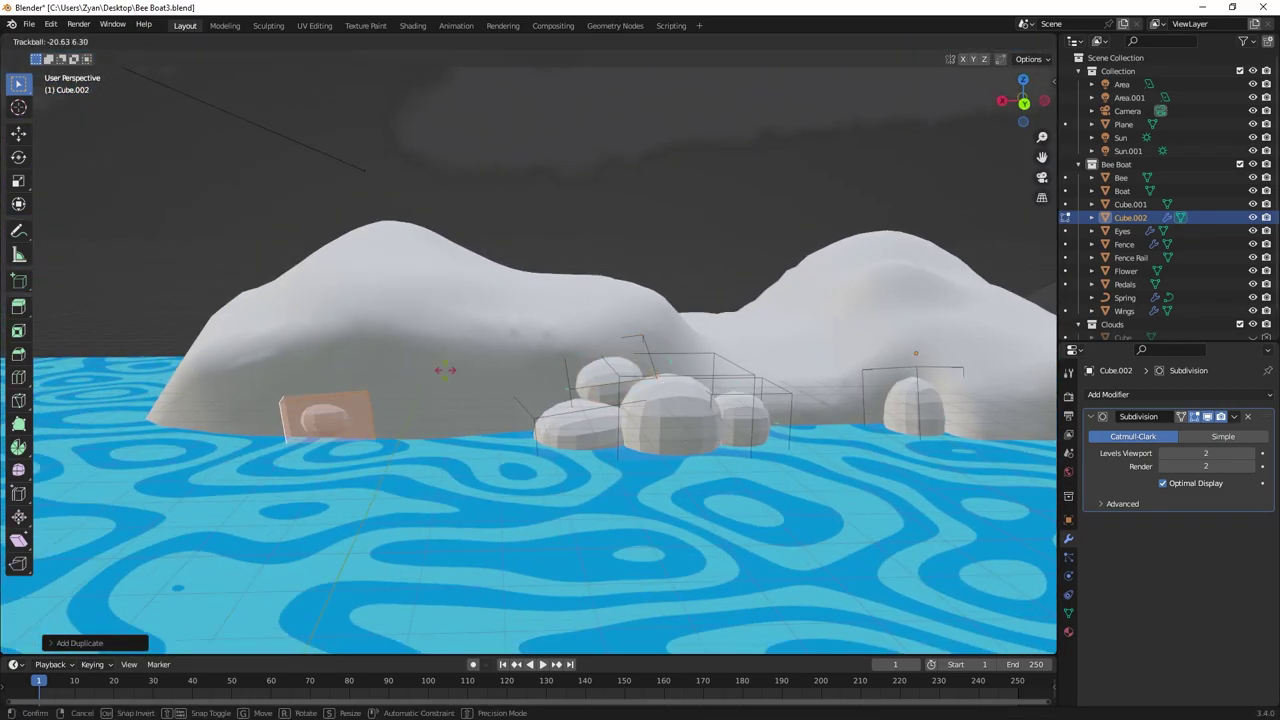
pyautogui.press('g')
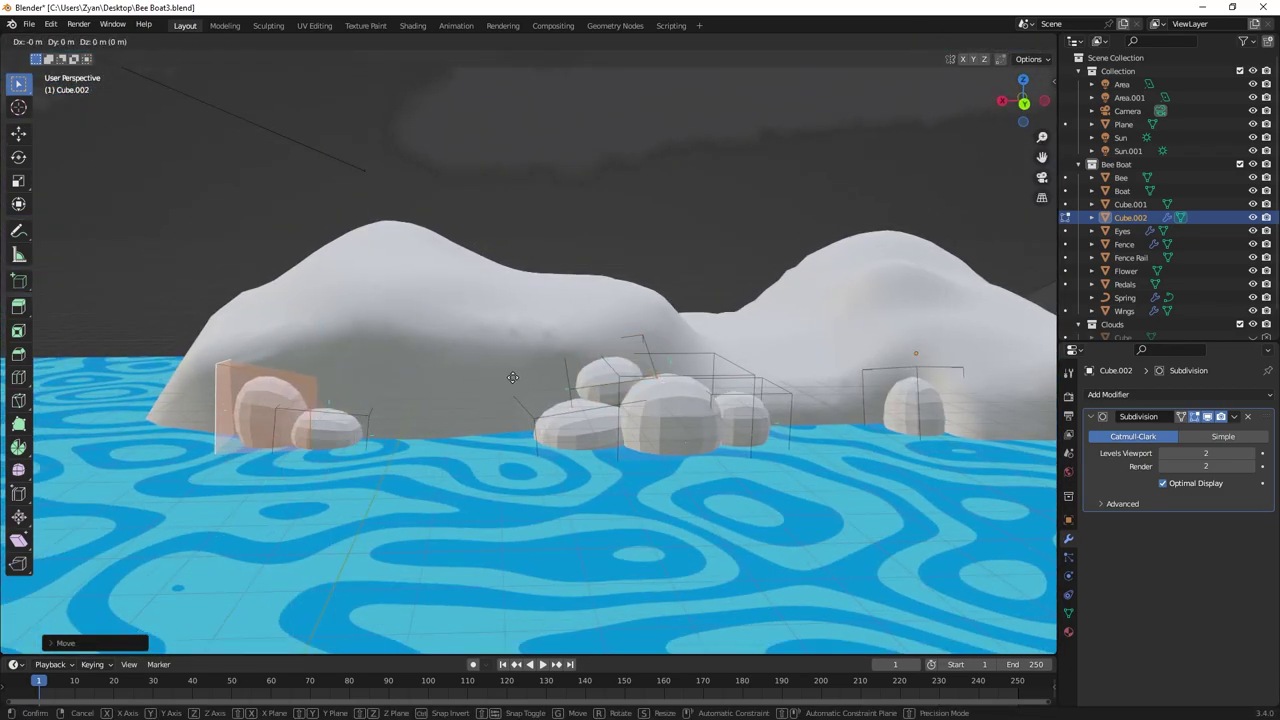
pyautogui.press('Return')
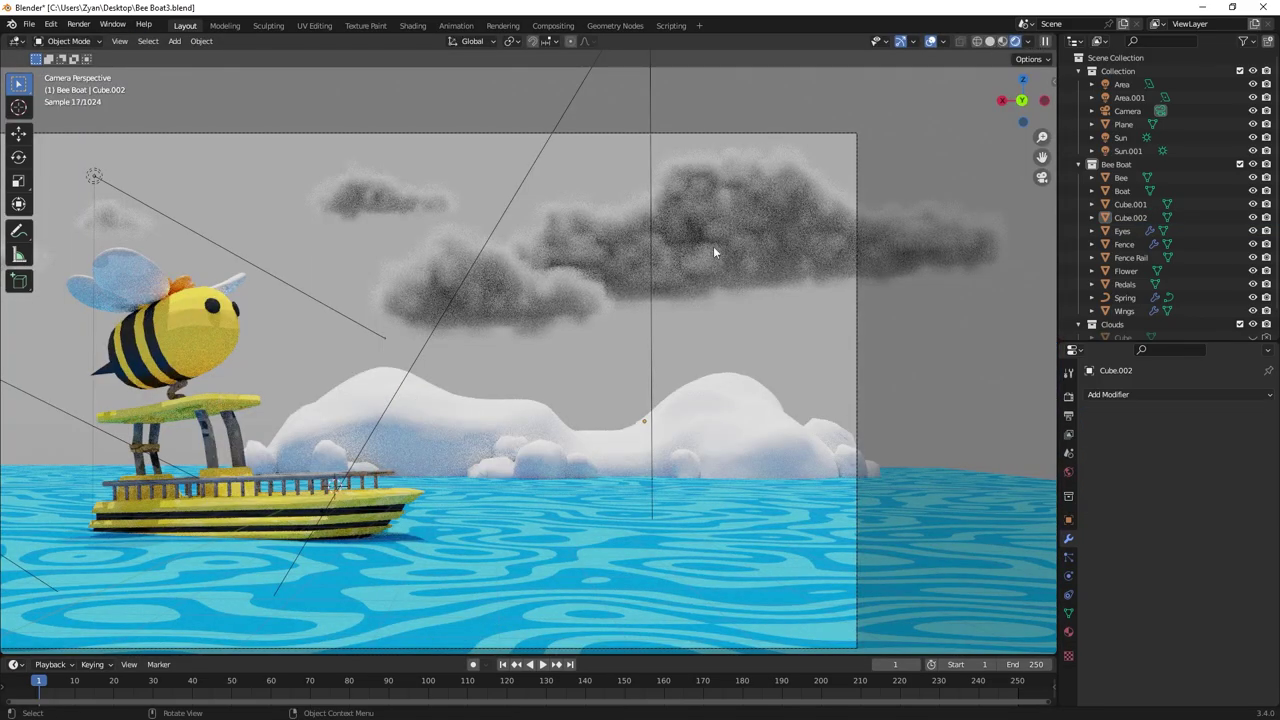
# Tumble a cloud lump with repeated free rotations and slide it to a new spot on the bank
pyautogui.scroll(-1, 713, 252)
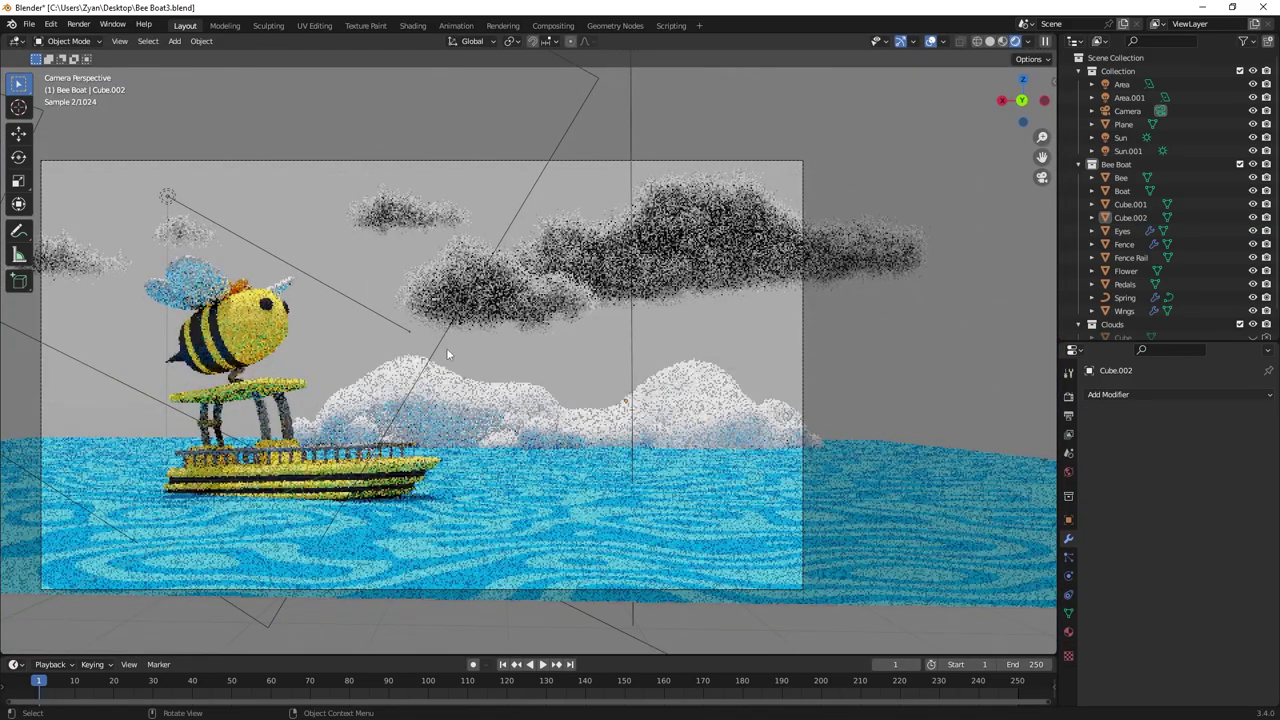
pyautogui.keyDown('shift'); pyautogui.moveTo(412, 394); pyautogui.dragTo(578, 395, button='middle'); pyautogui.keyUp('shift')
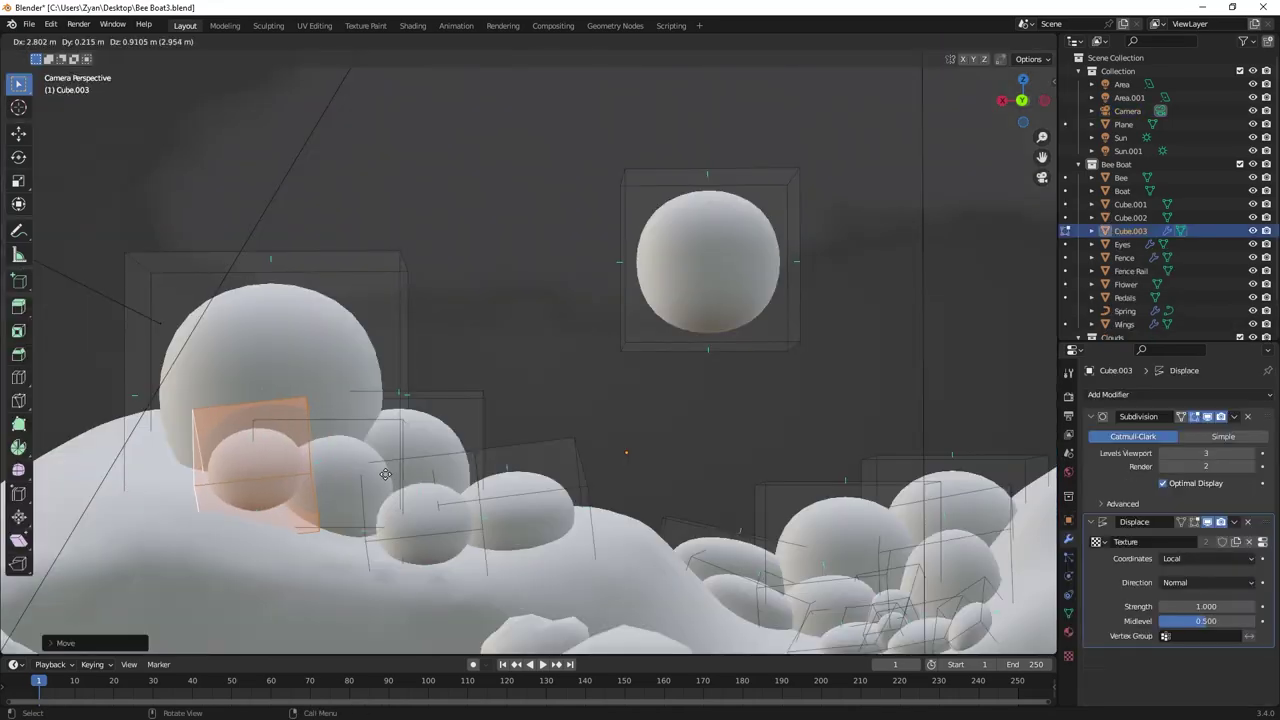
pyautogui.press('r')
pyautogui.press('r')
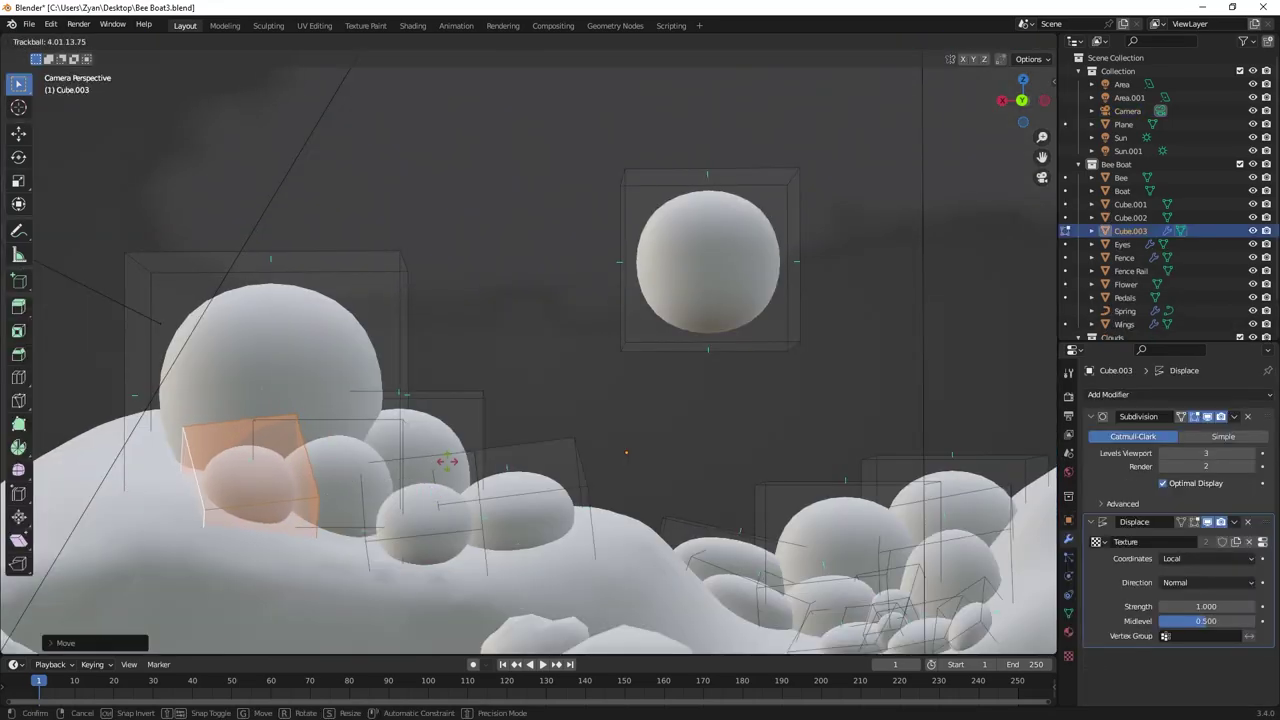
pyautogui.click(451, 444)
pyautogui.press('r')
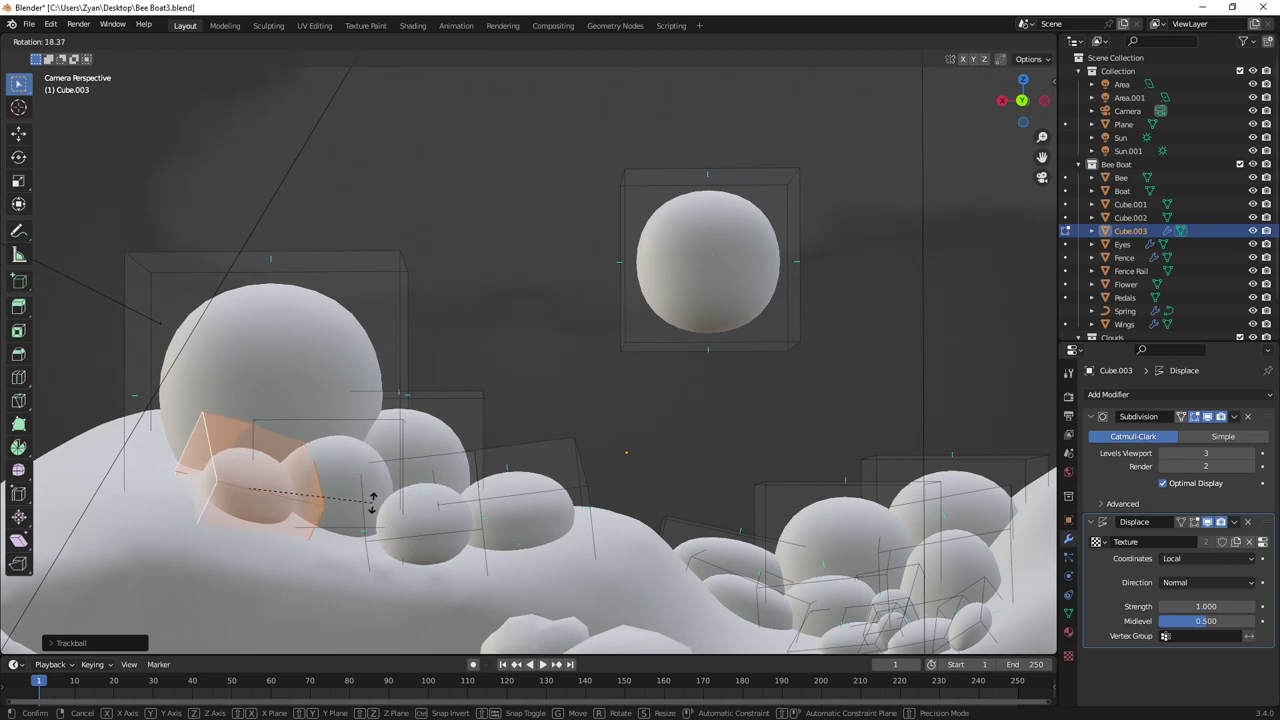
pyautogui.click(490, 535)
pyautogui.press('r')
pyautogui.press('r')
pyautogui.click(465, 542)
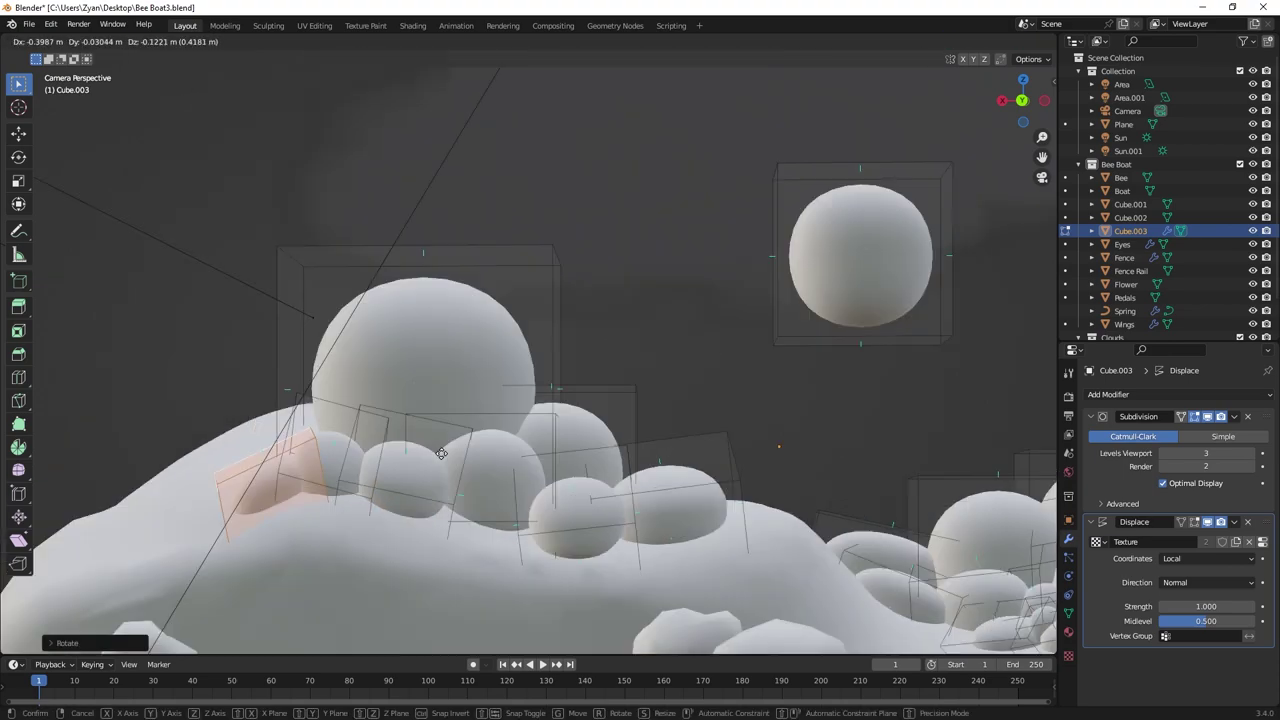
pyautogui.keyDown('shift'); pyautogui.moveTo(289, 455); pyautogui.dragTo(441, 453, button='middle'); pyautogui.keyUp('shift')
pyautogui.click(441, 453)
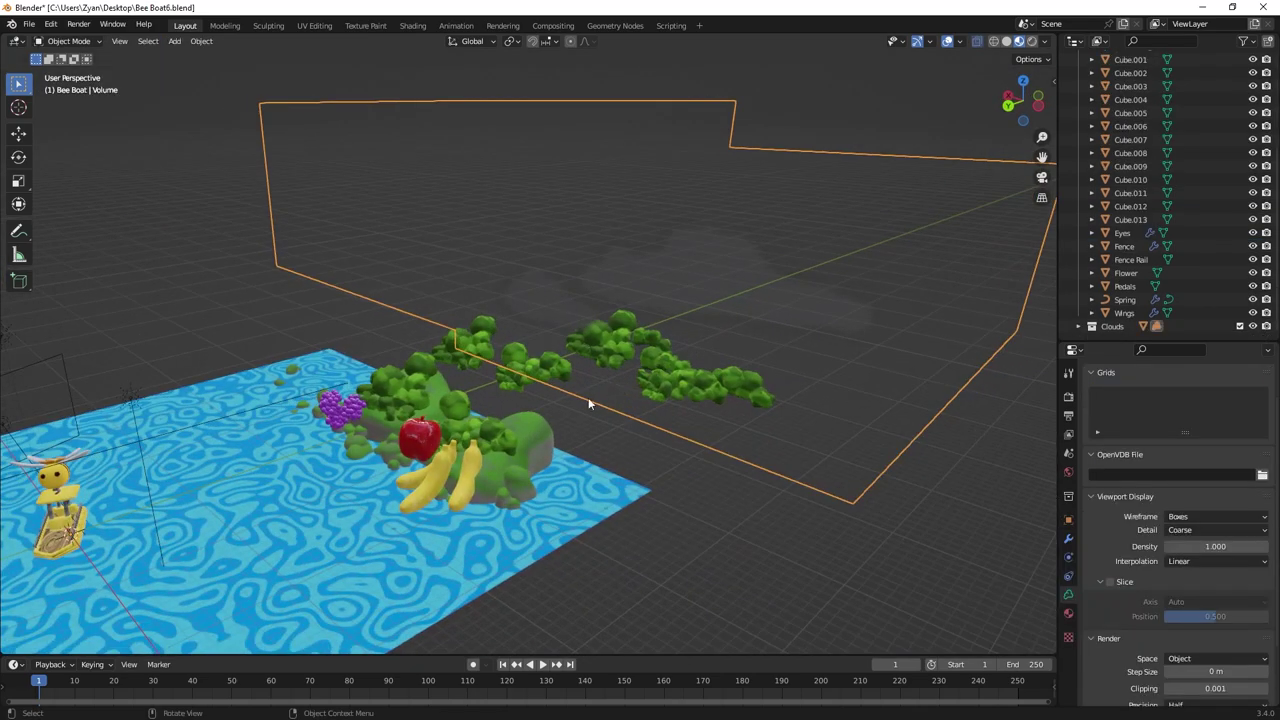
# Move the selected island objects into a new collection, then pose the orange character and select its right-hand control
pyautogui.moveTo(588, 397); pyautogui.dragTo(718, 495, button='middle')
pyautogui.click(718, 495)
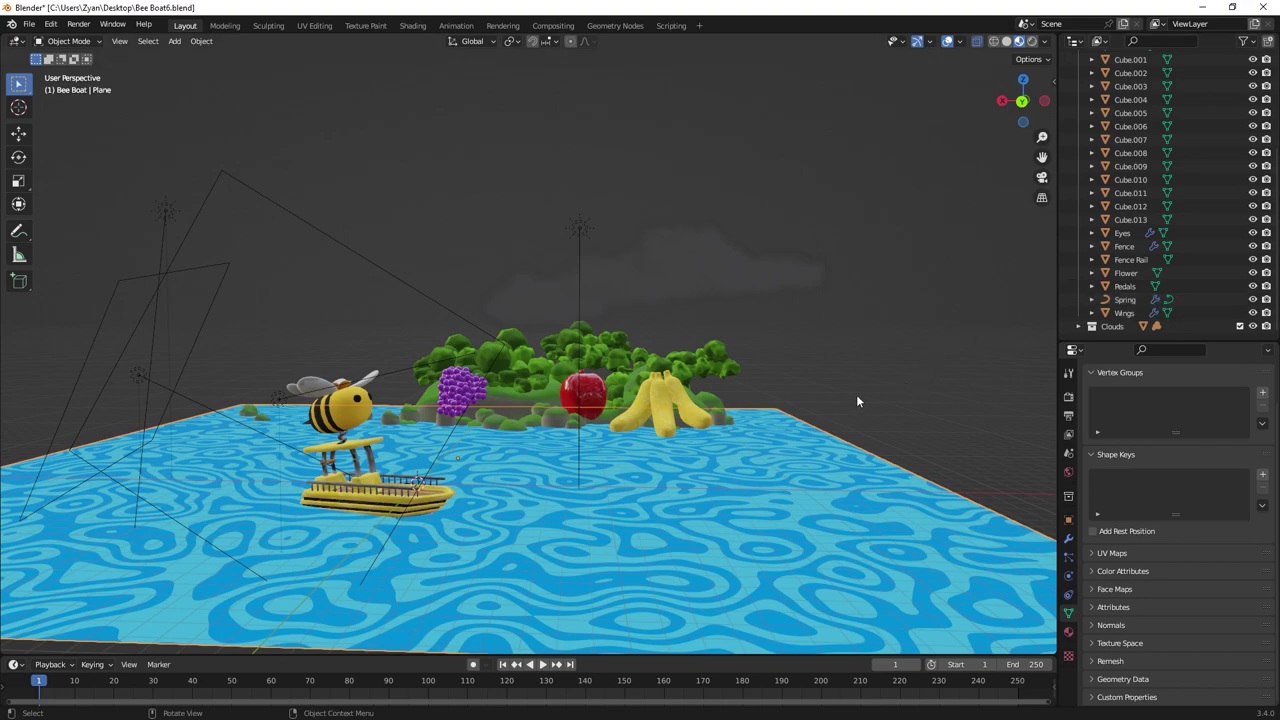
pyautogui.press('m')
pyautogui.click(890, 389)
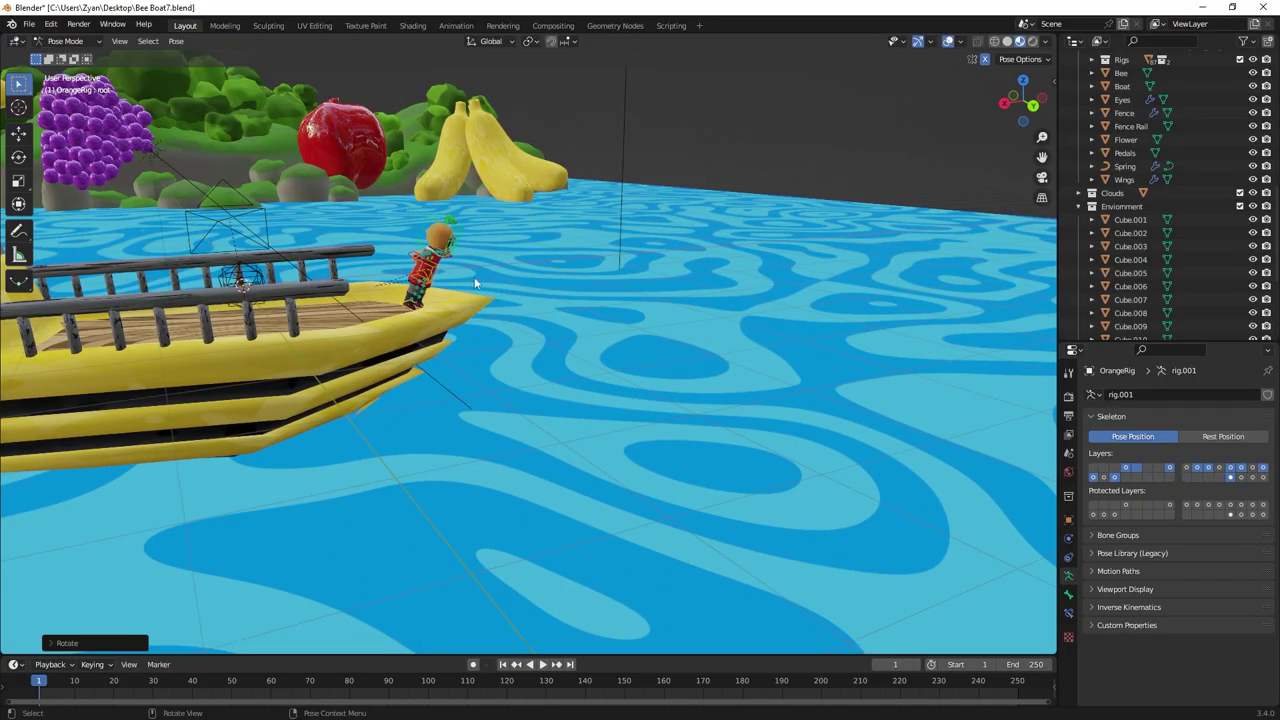
pyautogui.moveTo(420, 275); pyautogui.dragTo(357, 259, button='middle')
pyautogui.click(293, 254)
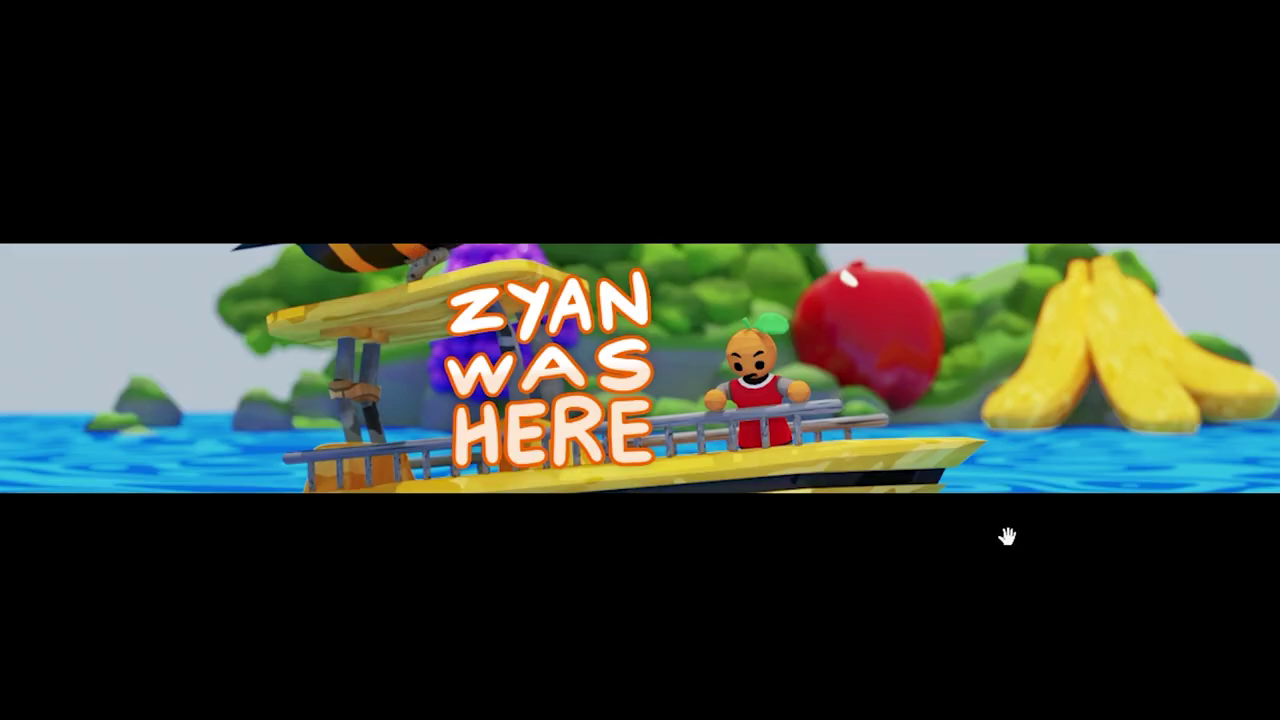